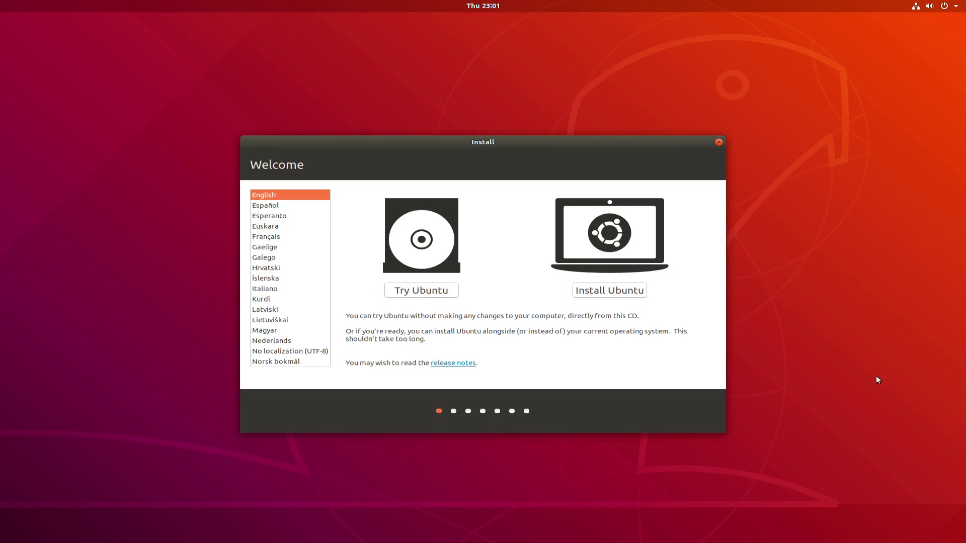
# - Check the Wired Connected status in the system menu, then start installing Ubuntu
pyautogui.click(915, 5)
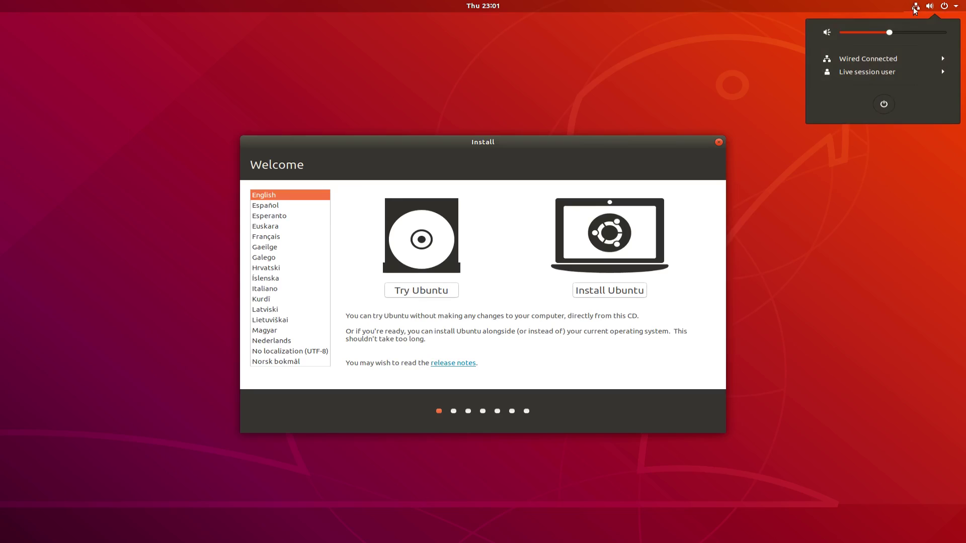
pyautogui.click(901, 61)
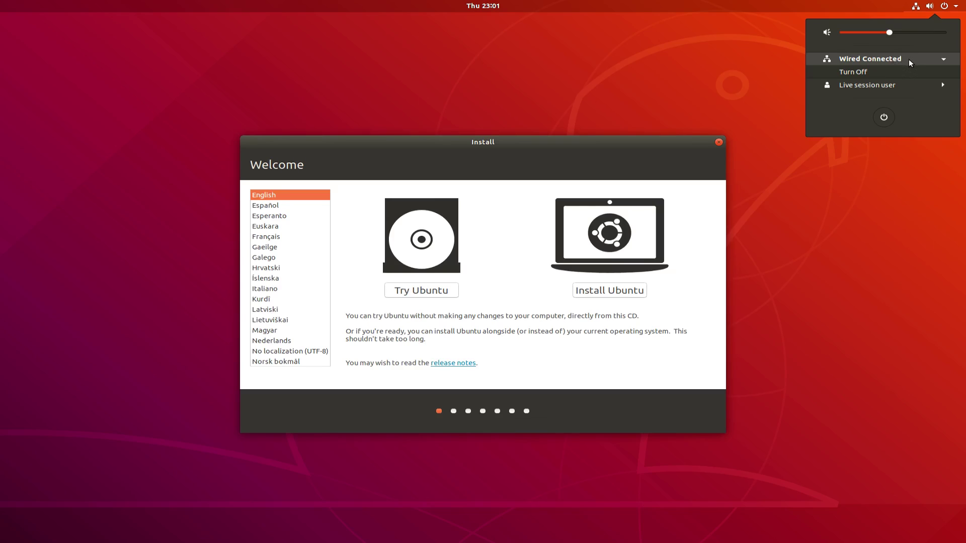
pyautogui.click(910, 63)
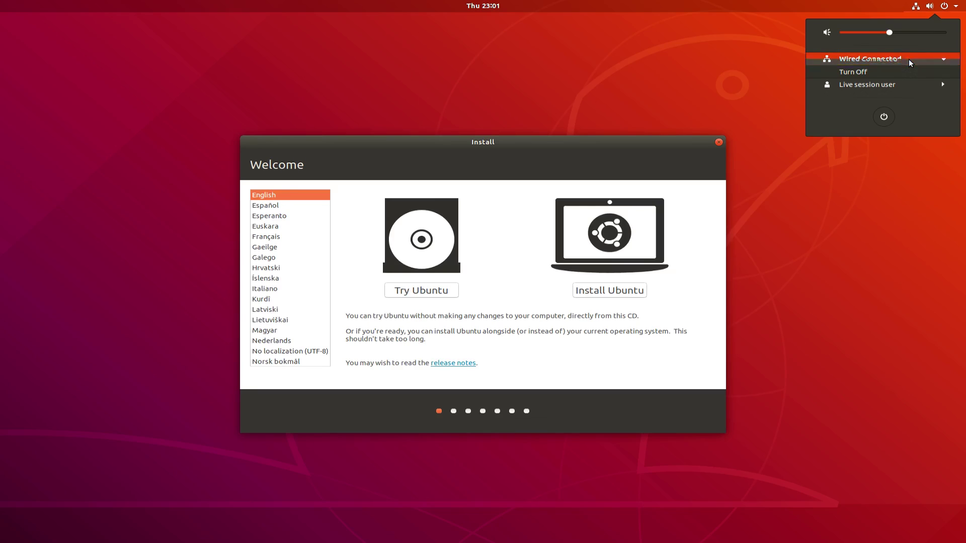
pyautogui.click(928, 7)
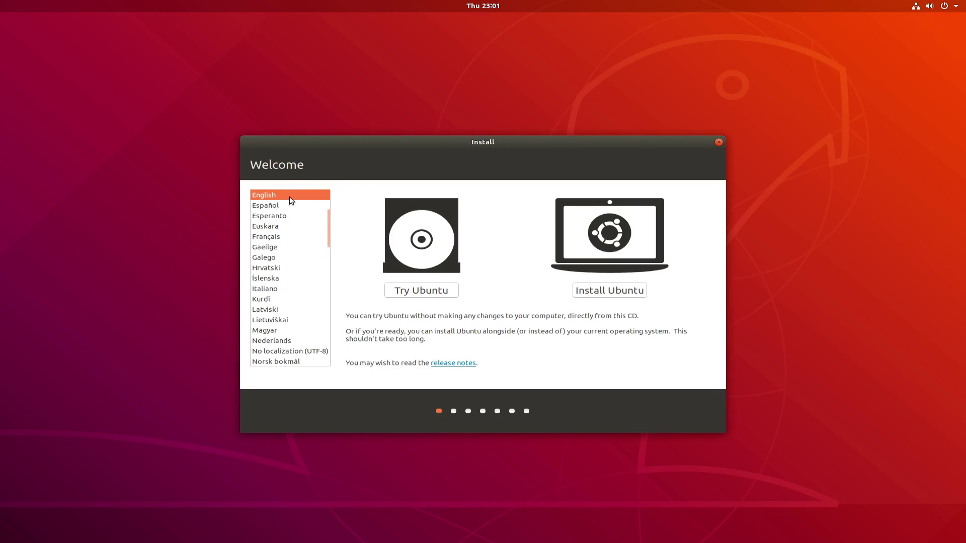
pyautogui.click(610, 290)
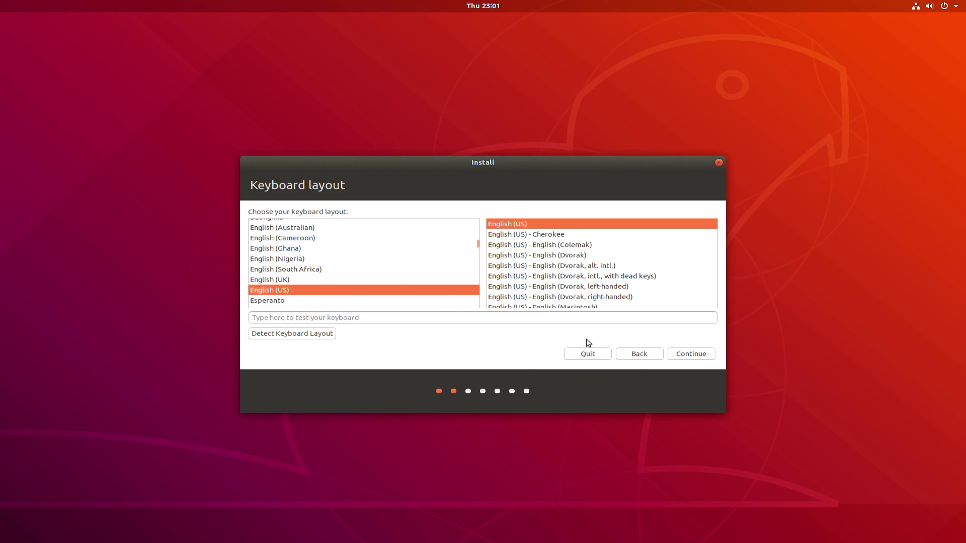
# - Keep the English (US) keyboard and Normal installation, adding third-party drivers and media formats
pyautogui.click(700, 354)
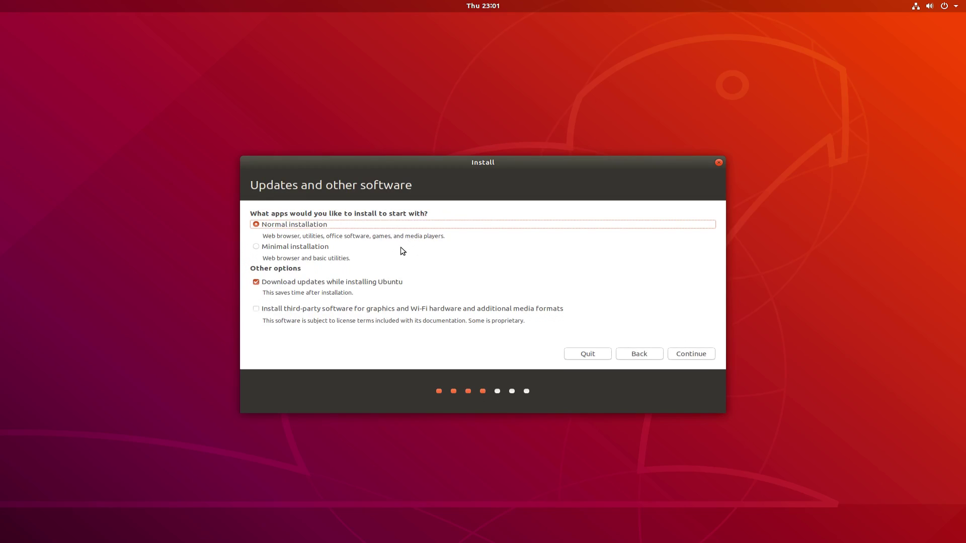
pyautogui.moveTo(265, 235); pyautogui.dragTo(445, 236)
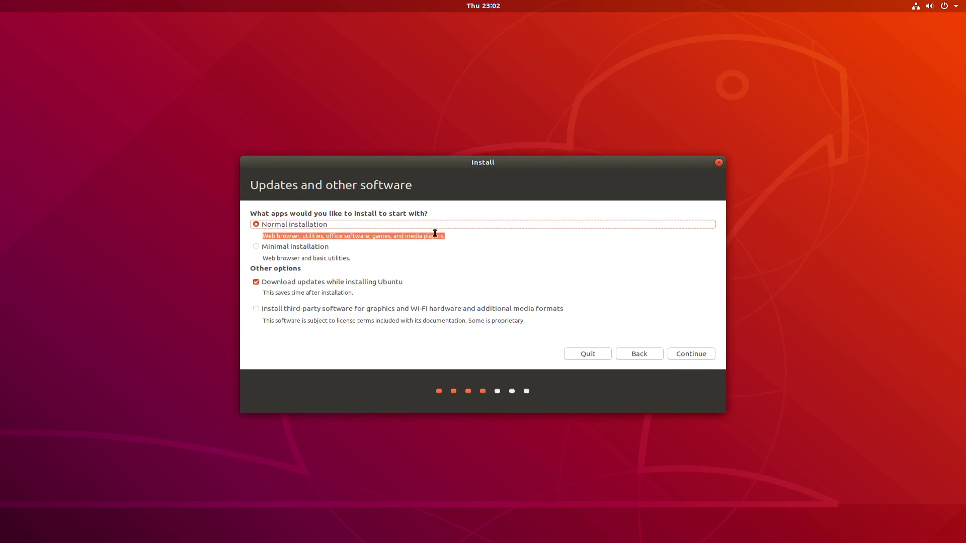
pyautogui.click(435, 234)
pyautogui.moveTo(377, 236); pyautogui.dragTo(418, 239)
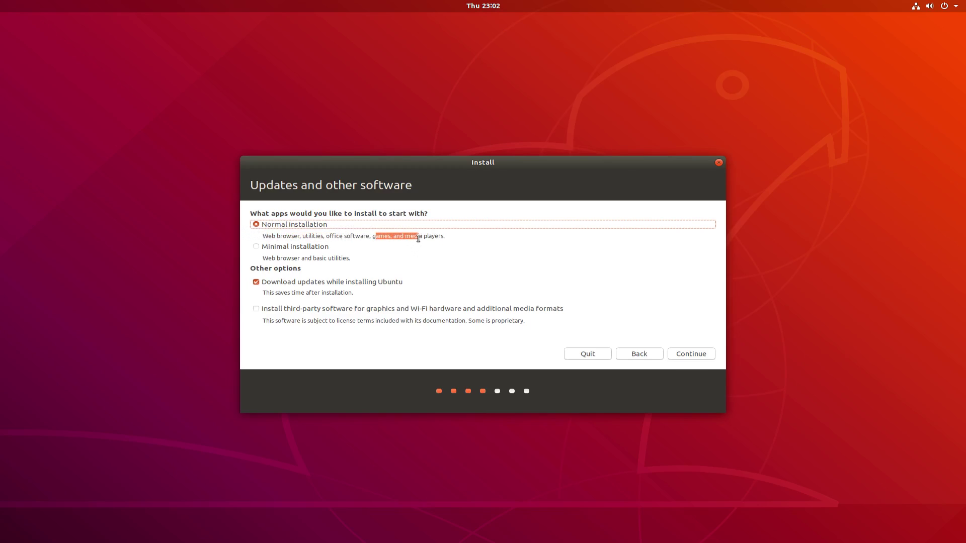
pyautogui.click(414, 233)
pyautogui.moveTo(371, 236); pyautogui.dragTo(399, 237)
pyautogui.click(373, 237)
pyautogui.click(274, 311)
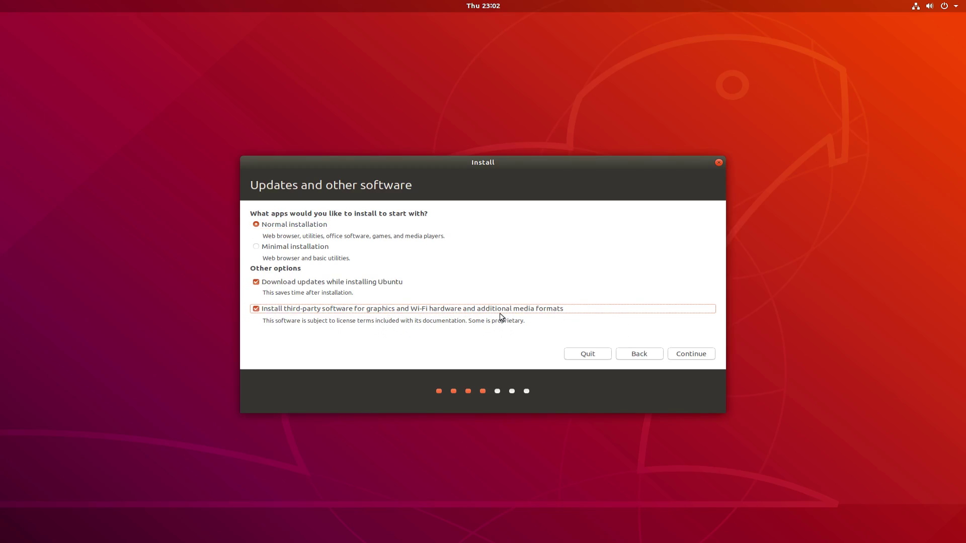
pyautogui.click(702, 358)
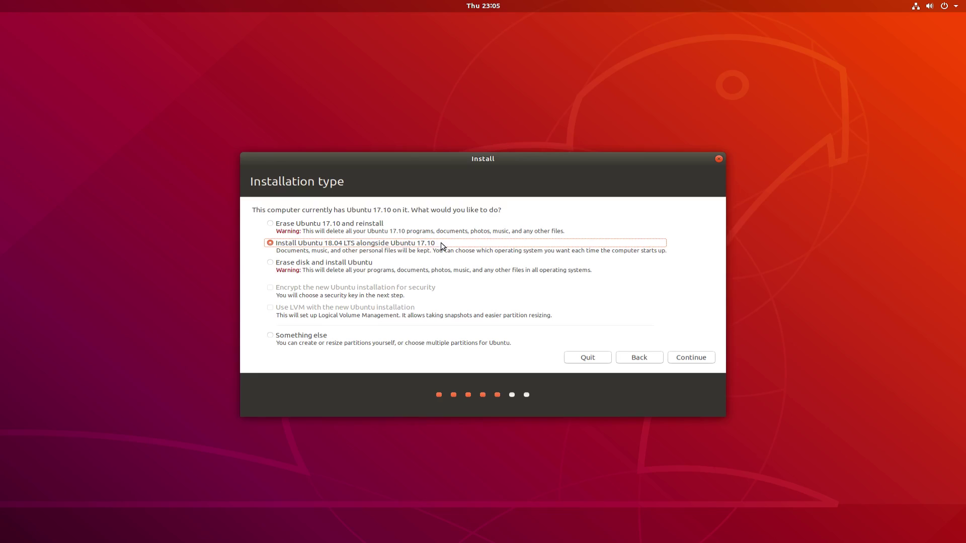
# - Choose Something else on Installation type to open the manual partition editor
pyautogui.click(350, 265)
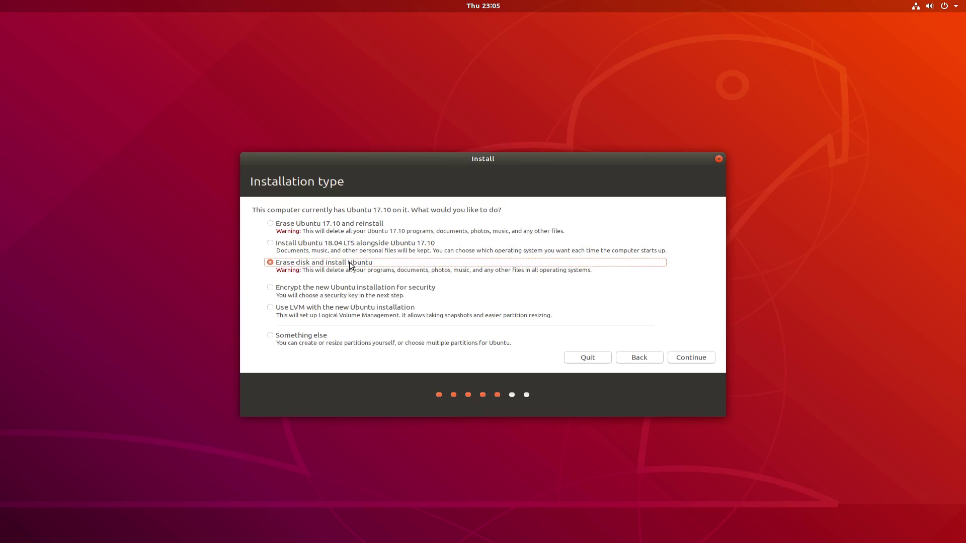
pyautogui.moveTo(326, 271)
pyautogui.mouseDown()
pyautogui.moveTo(433, 271)
pyautogui.moveTo(299, 260)
pyautogui.moveTo(304, 270)
pyautogui.mouseUp()
pyautogui.click(433, 271)
pyautogui.click(307, 271)
pyautogui.click(296, 335)
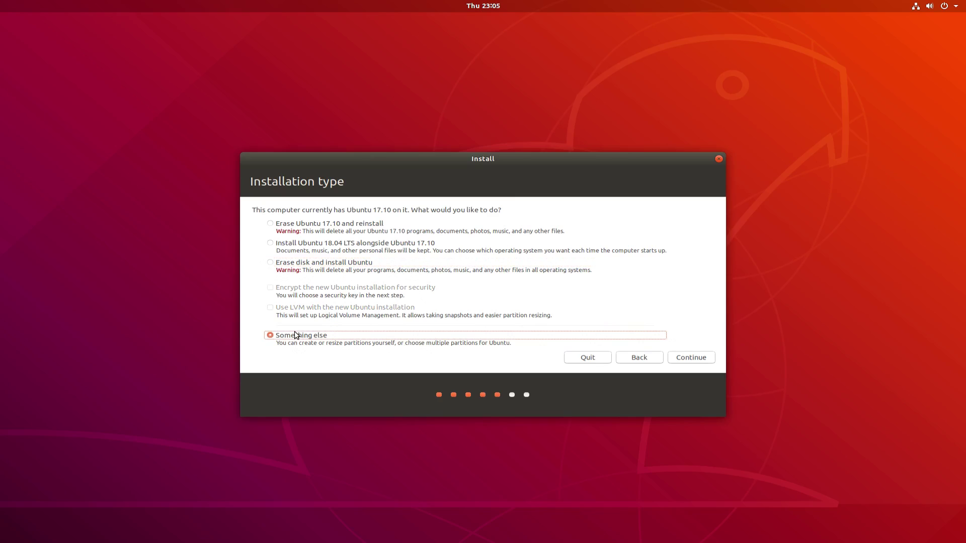
pyautogui.click(702, 354)
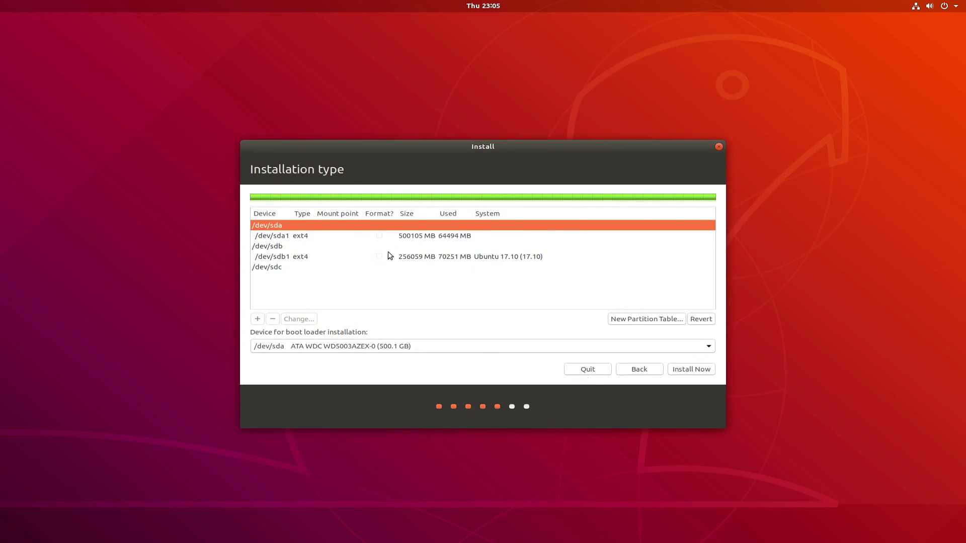
# - Set /dev/sdb1 to ext4 with formatting enabled, mounted at /
pyautogui.click(438, 236)
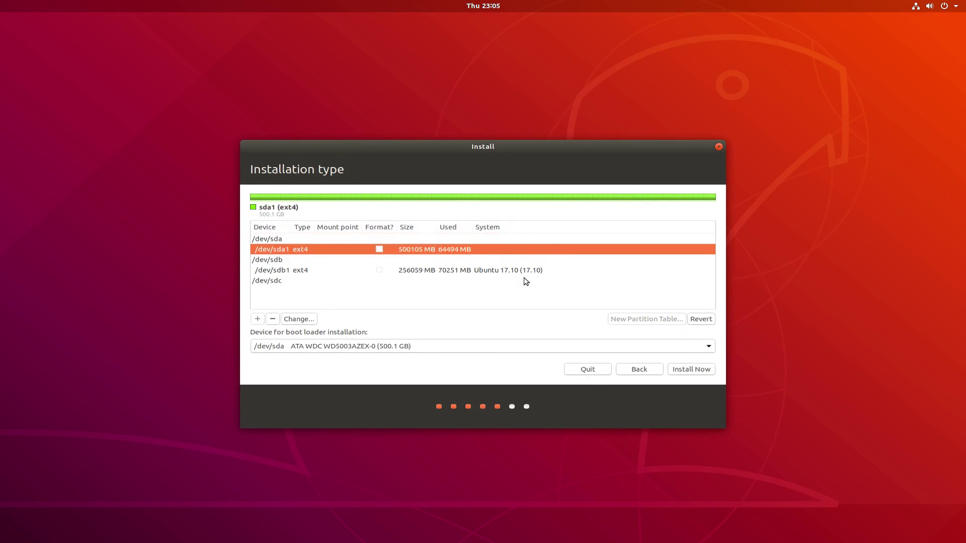
pyautogui.click(484, 272)
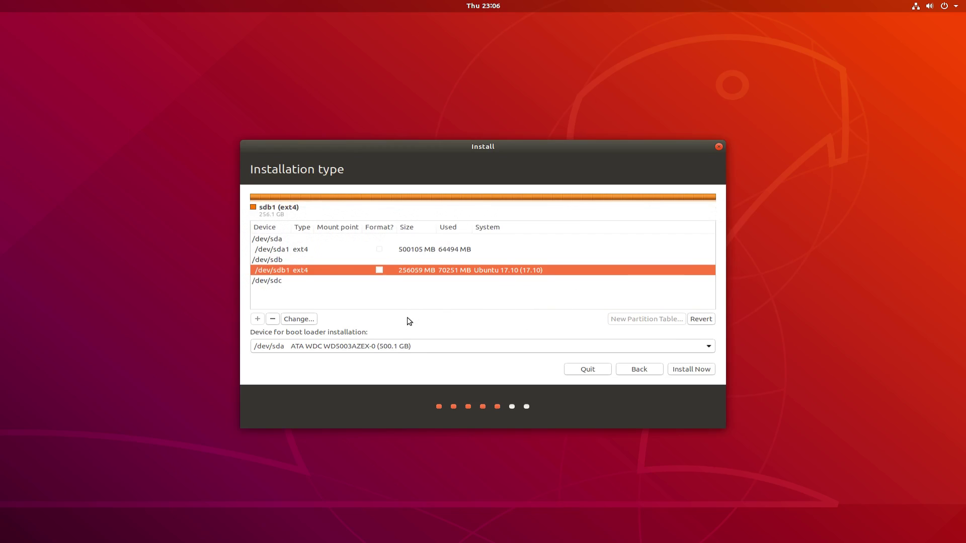
pyautogui.click(313, 320)
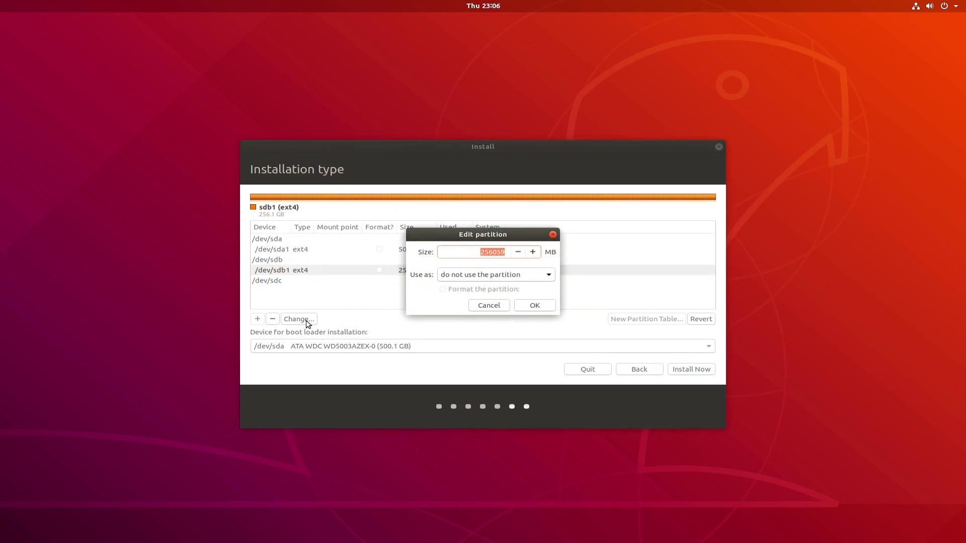
pyautogui.click(500, 273)
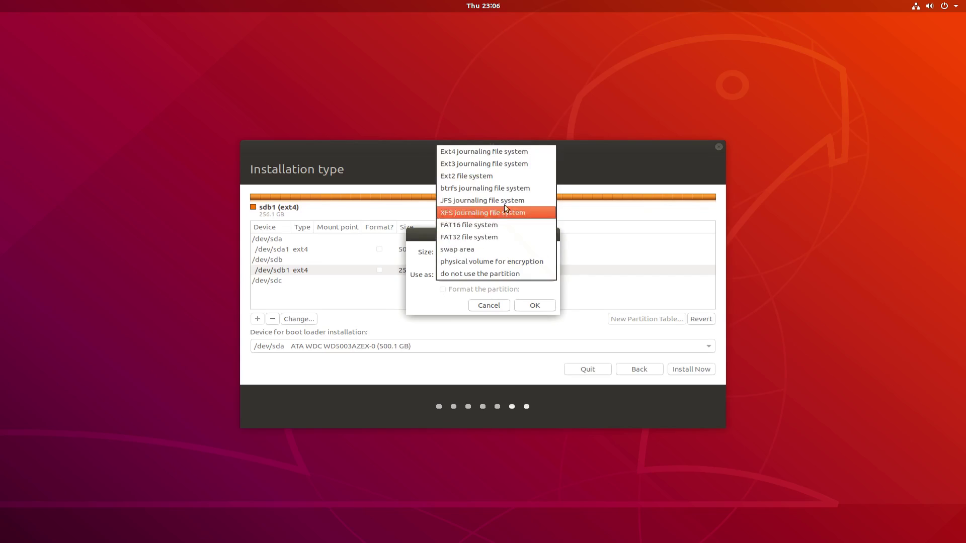
pyautogui.click(512, 147)
pyautogui.click(512, 289)
pyautogui.click(545, 304)
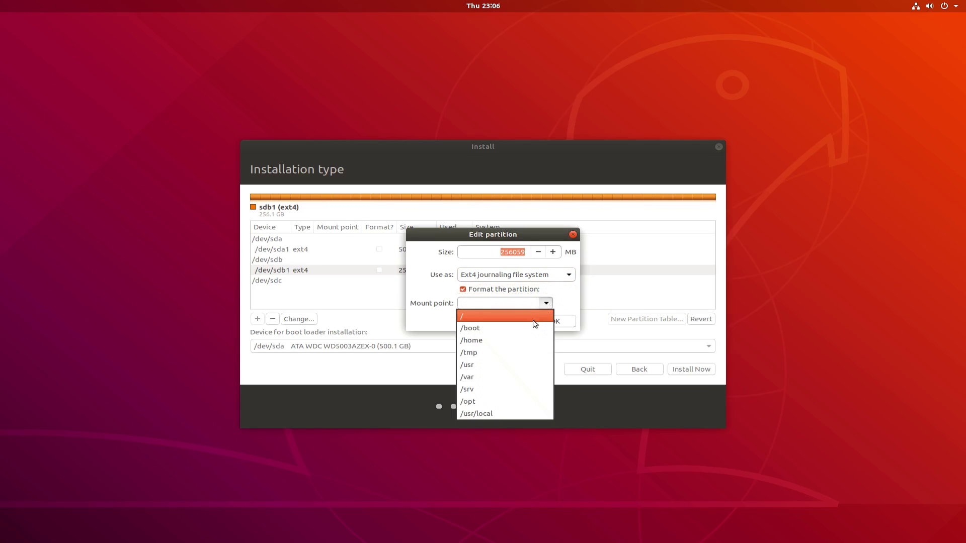
pyautogui.click(534, 324)
pyautogui.click(547, 325)
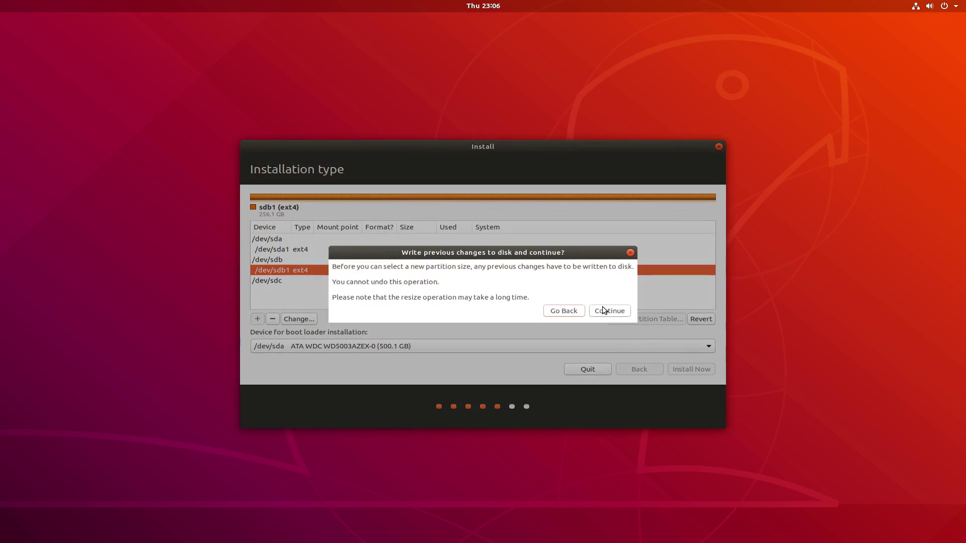
# - Agree to write the earlier partition changes to disk
pyautogui.moveTo(425, 272); pyautogui.dragTo(454, 298)
pyautogui.click(453, 298)
pyautogui.click(625, 312)
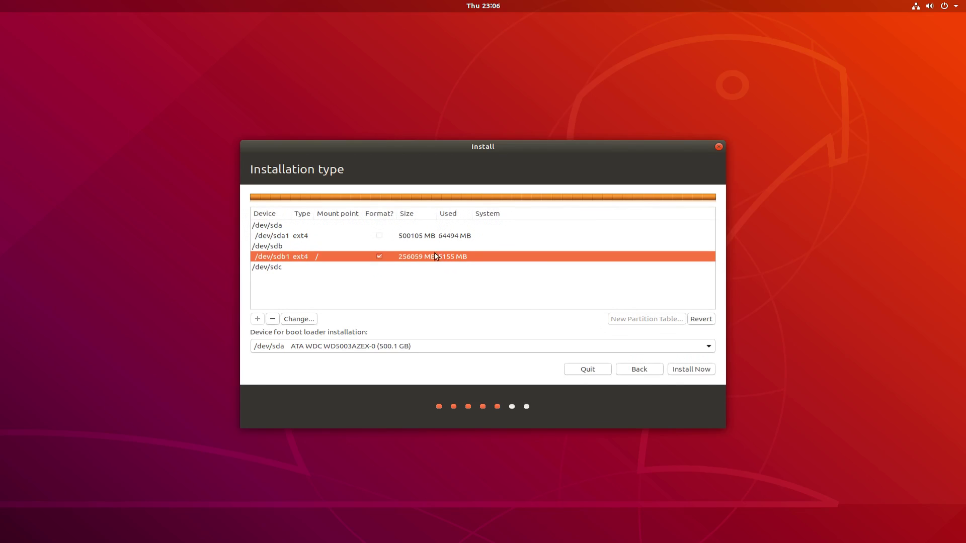
# - Set /dev/sda1 to formatted ext4 mounted at /home, keeping the boot loader on /dev/sda
pyautogui.click(424, 236)
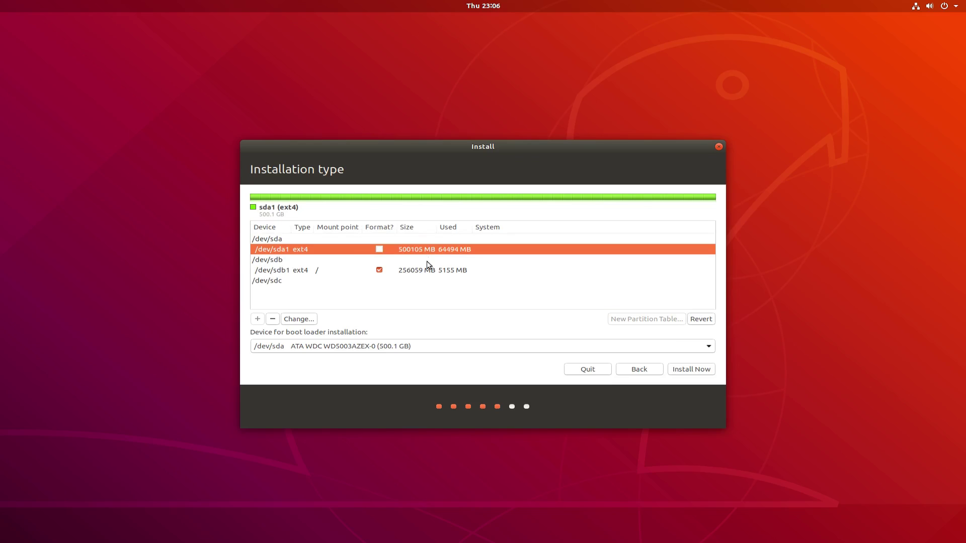
pyautogui.click(302, 319)
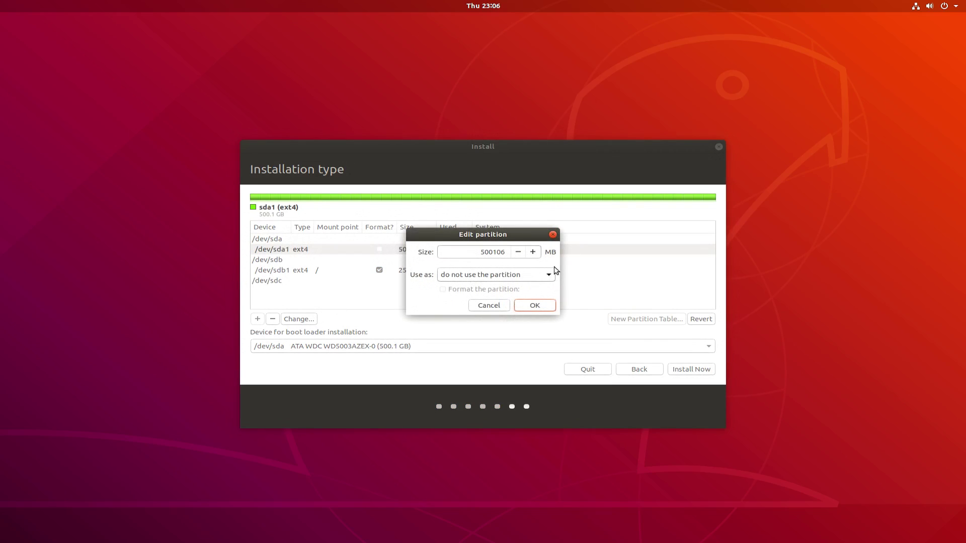
pyautogui.click(535, 272)
pyautogui.click(503, 153)
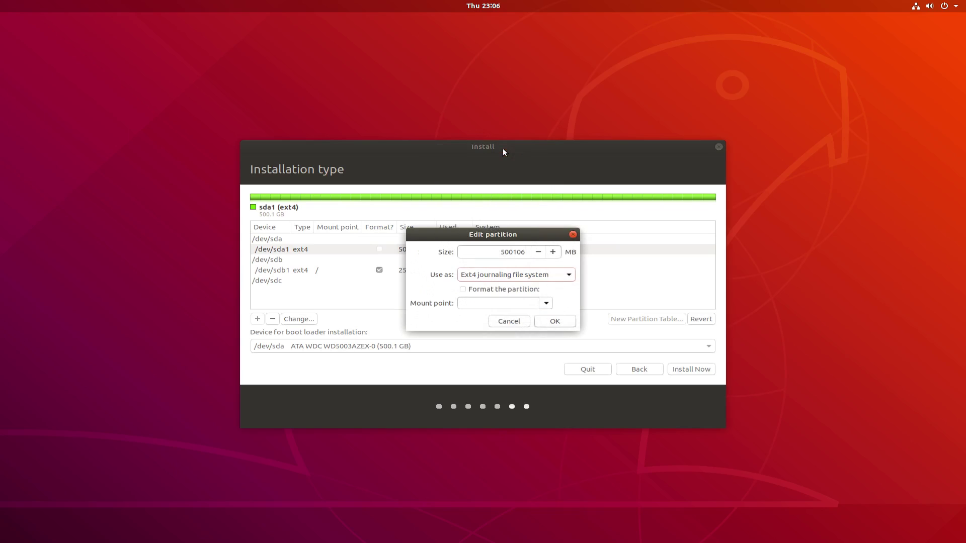
pyautogui.click(495, 290)
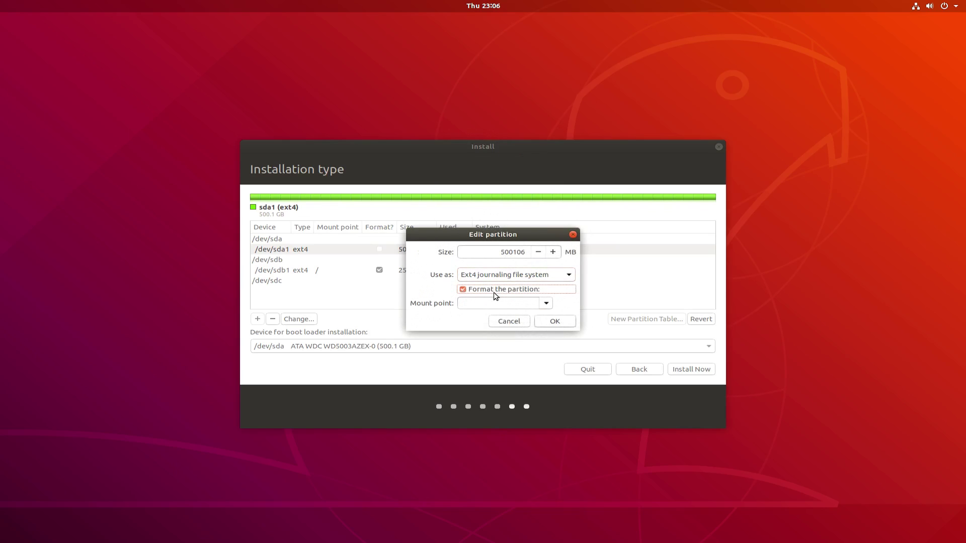
pyautogui.click(546, 302)
pyautogui.click(530, 343)
pyautogui.click(564, 327)
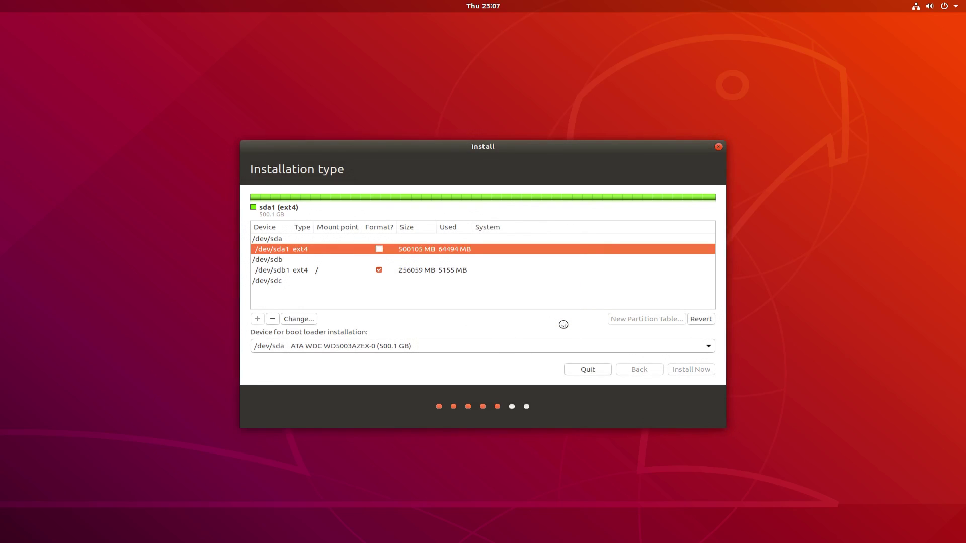
pyautogui.click(381, 346)
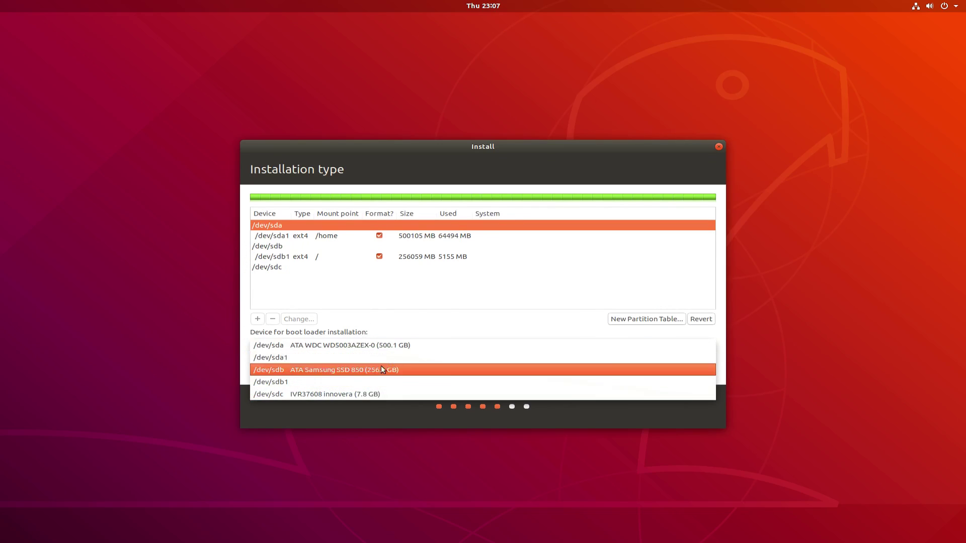
pyautogui.click(374, 327)
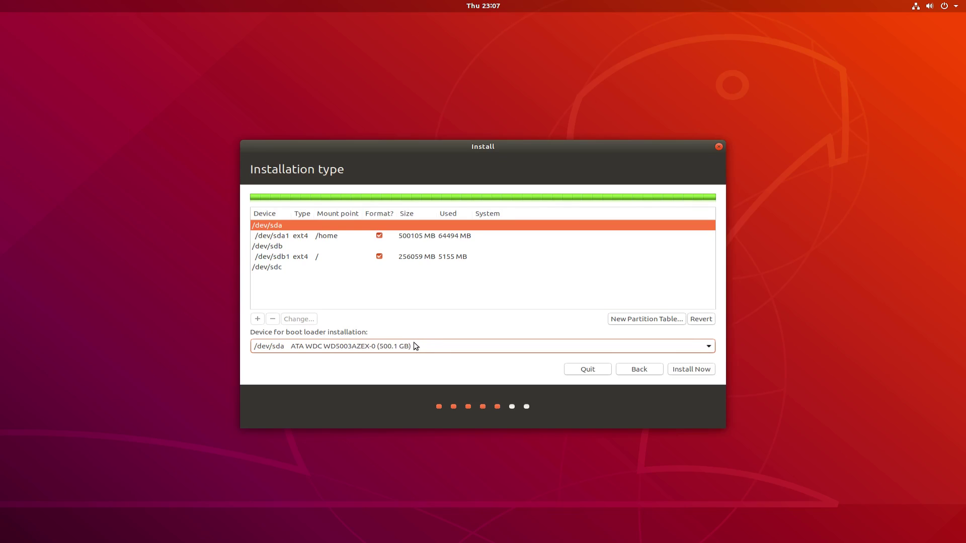
# - Choose Install Now and reposition the Write the changes to disks? dialog
pyautogui.click(682, 371)
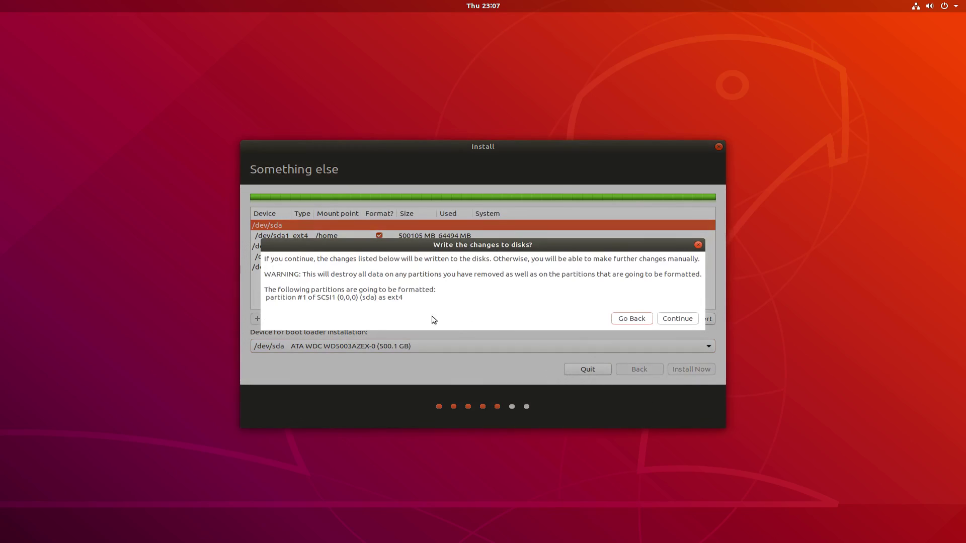
pyautogui.moveTo(416, 243)
pyautogui.mouseDown()
pyautogui.moveTo(408, 330)
pyautogui.moveTo(423, 240)
pyautogui.mouseUp()
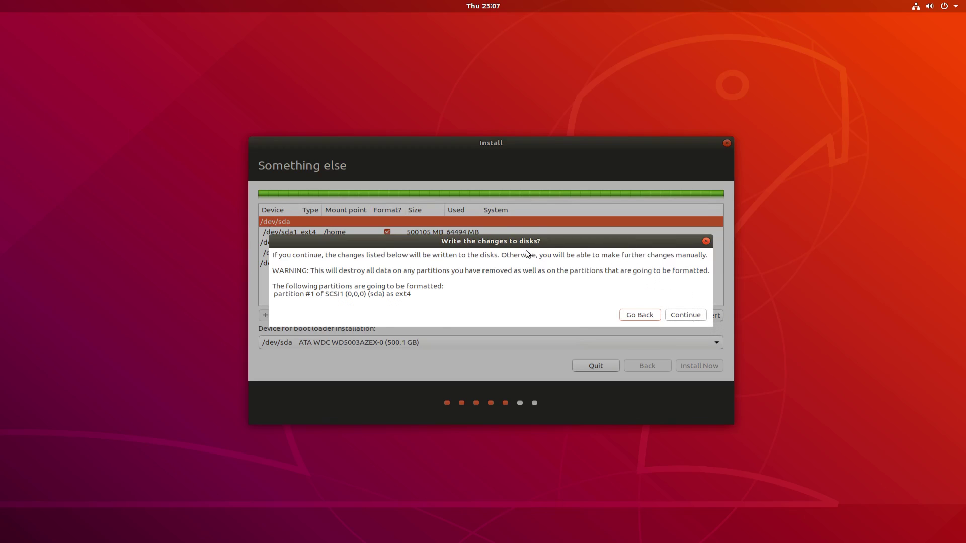
pyautogui.moveTo(527, 241); pyautogui.dragTo(521, 251)
pyautogui.moveTo(562, 246); pyautogui.dragTo(525, 256)
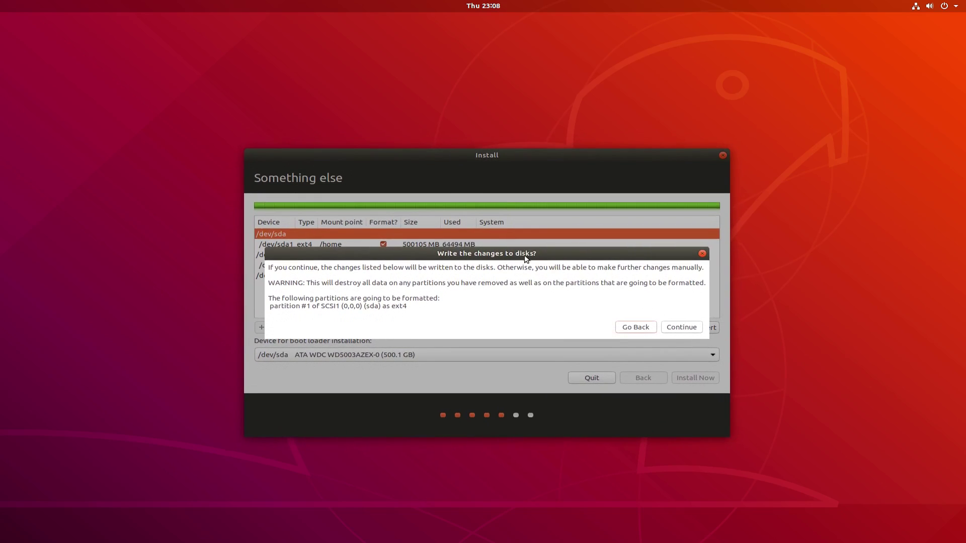
# - Confirm the disk changes, keep Chicago, enter the user's name, computer name i7-Workstation and password, then continue
pyautogui.click(680, 327)
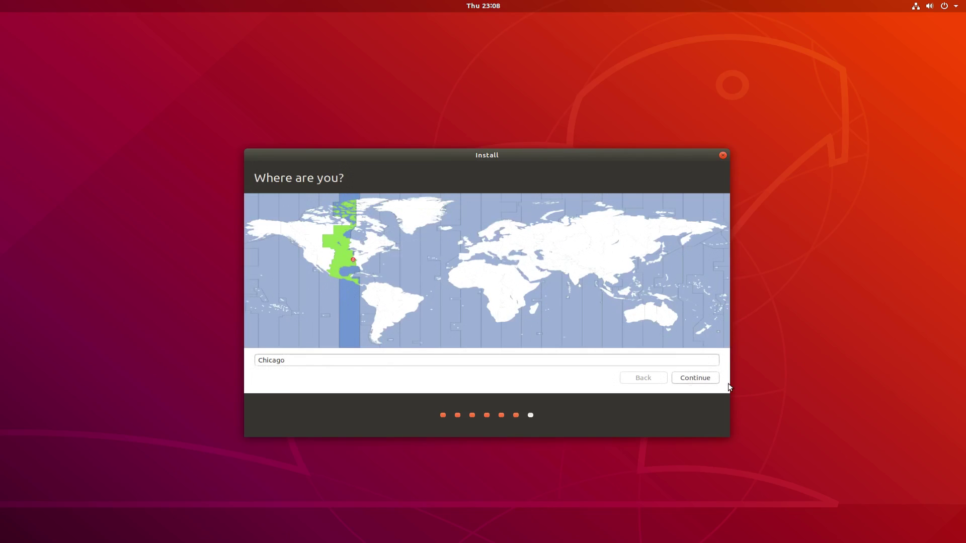
pyautogui.click(694, 378)
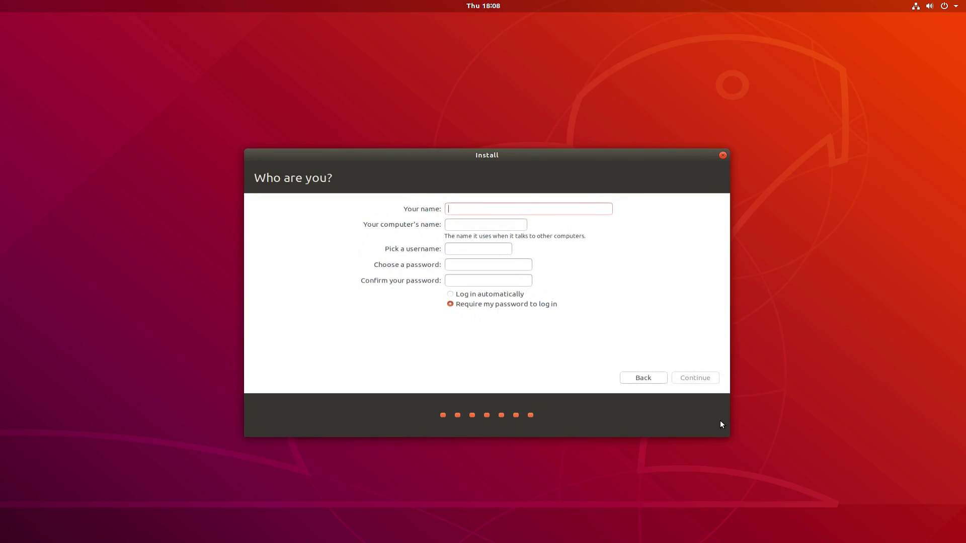
pyautogui.write('Jacob Kauffmann')
pyautogui.press('Tab')
pyautogui.write('i0-Workstation')
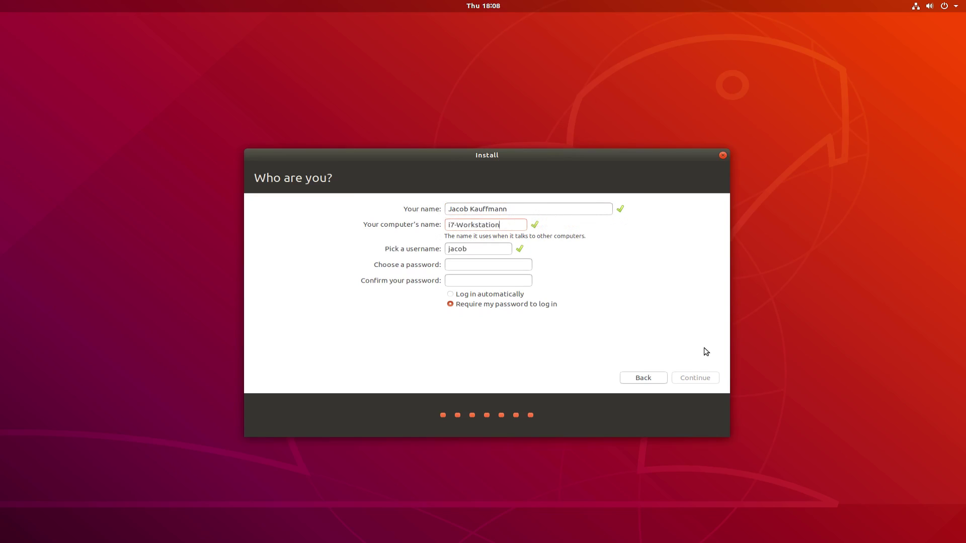
pyautogui.press('Tab')
pyautogui.press('Tab')
pyautogui.write('passwordpassword')
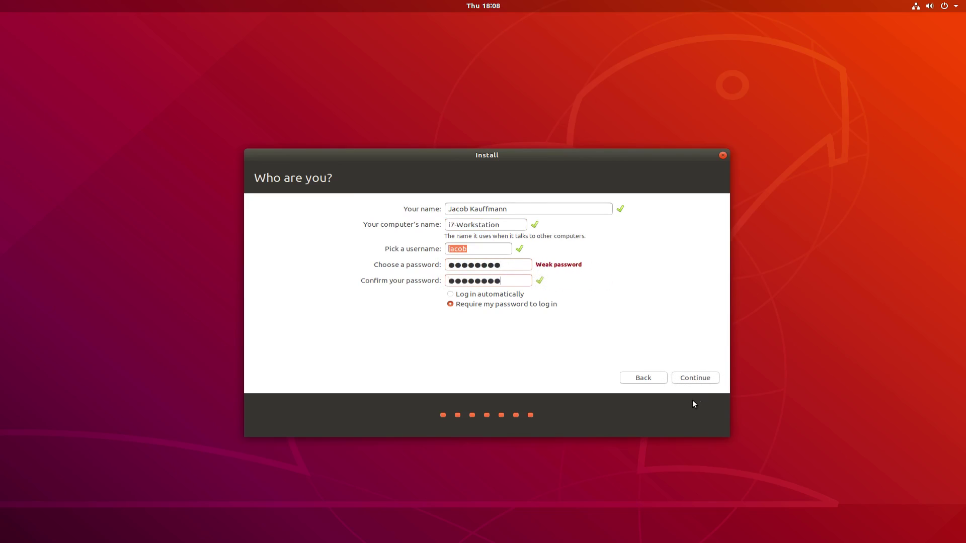
pyautogui.click(701, 378)
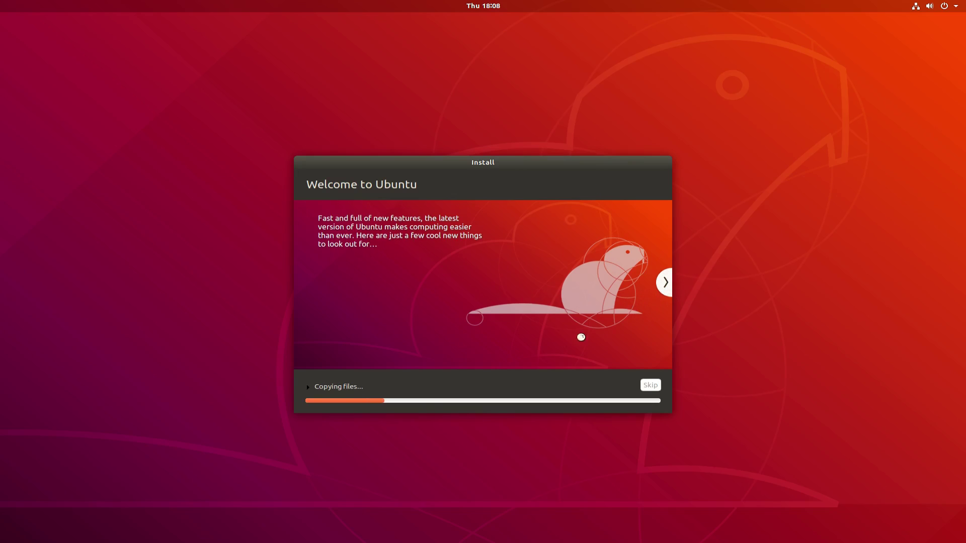
# - Drag the installer window back to centre, advance the slideshow, and expand the file-copying log
pyautogui.moveTo(545, 162); pyautogui.dragTo(297, 541)
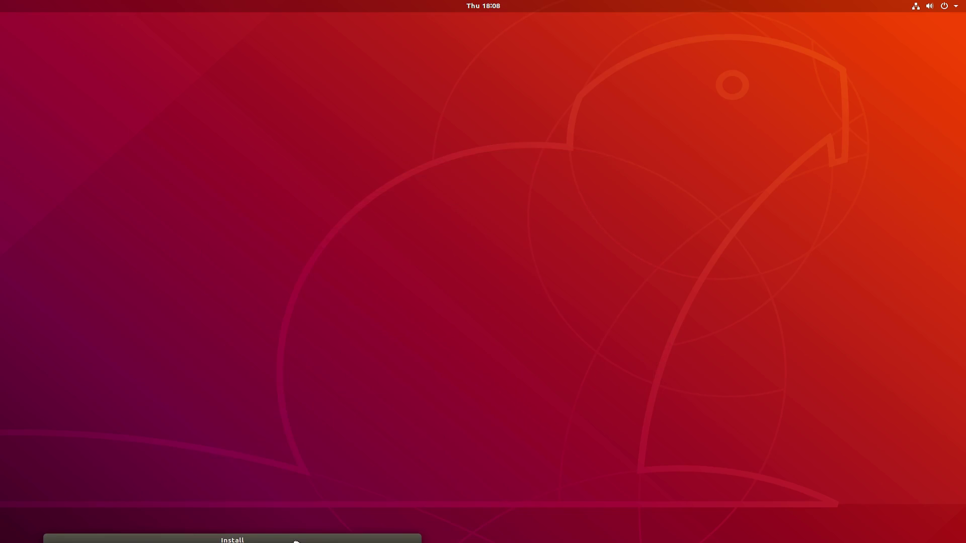
pyautogui.moveTo(296, 541); pyautogui.dragTo(300, 499)
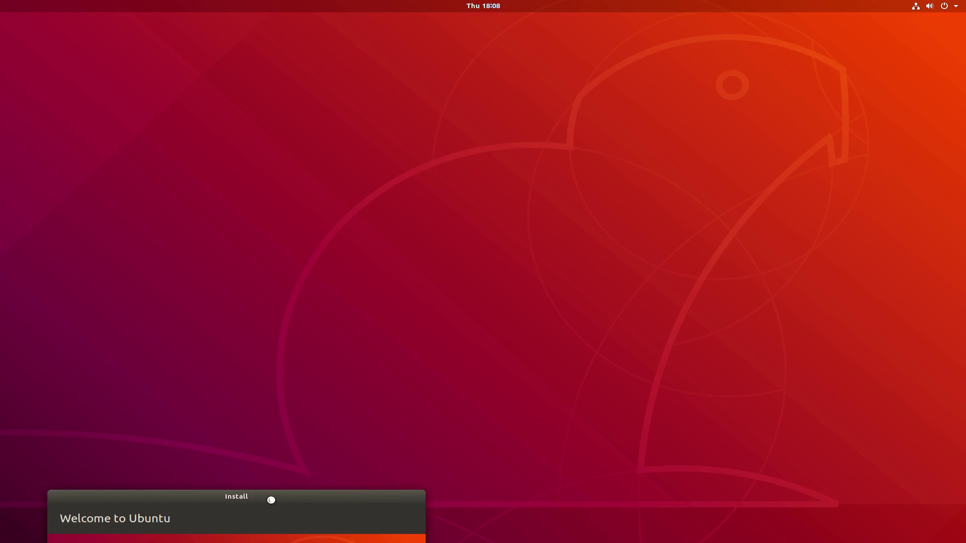
pyautogui.moveTo(249, 503); pyautogui.dragTo(478, 190)
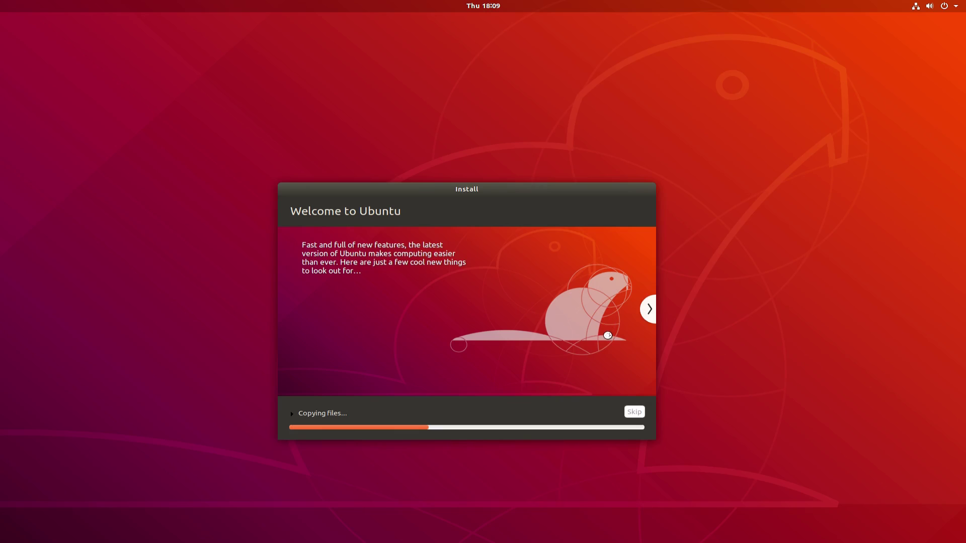
pyautogui.click(653, 311)
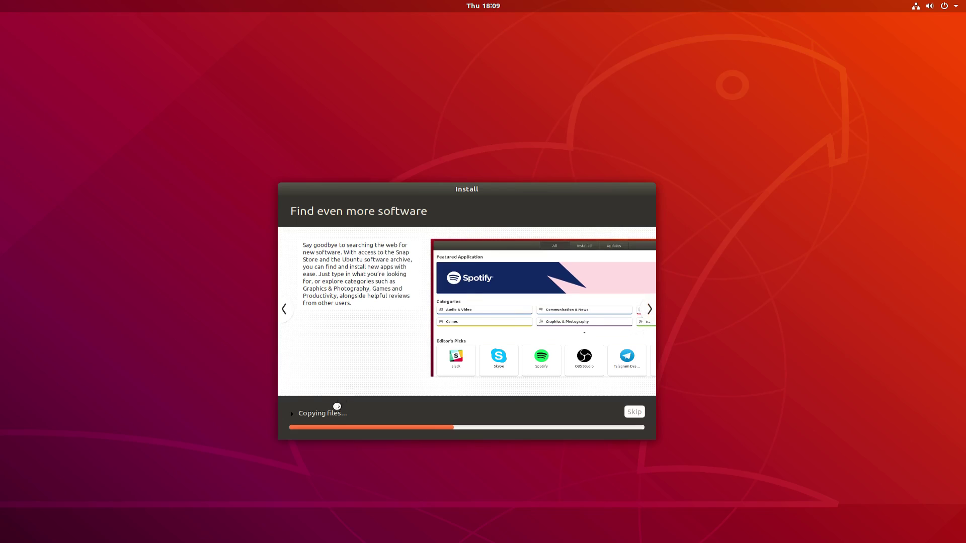
pyautogui.click(292, 414)
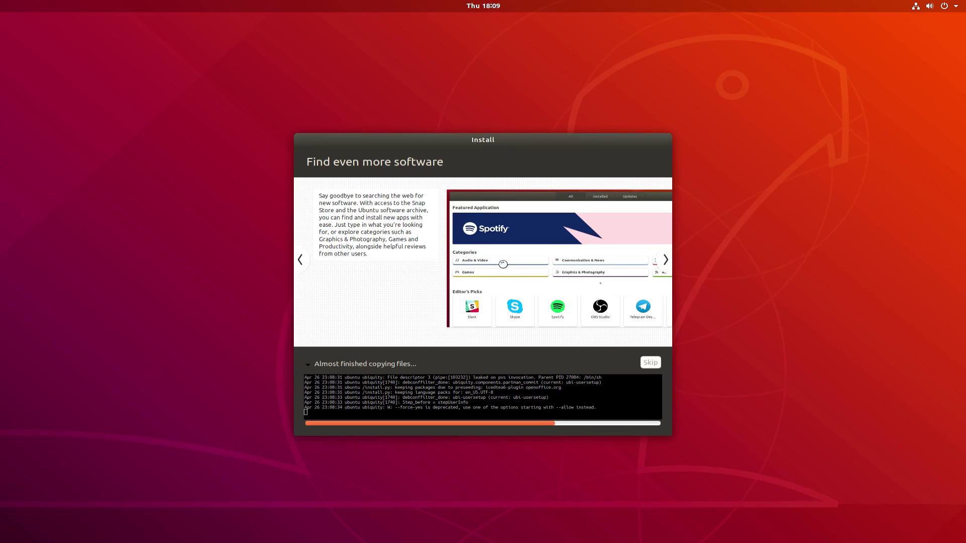
# - Page the slideshow through music, photos, web, office and accessibility to Help and support, then centre the browser
pyautogui.click(663, 261)
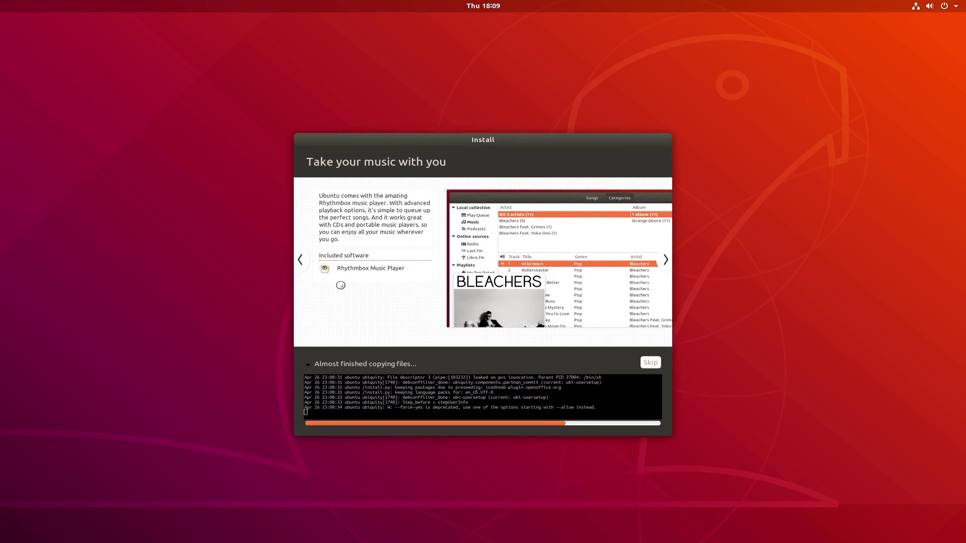
pyautogui.click(665, 260)
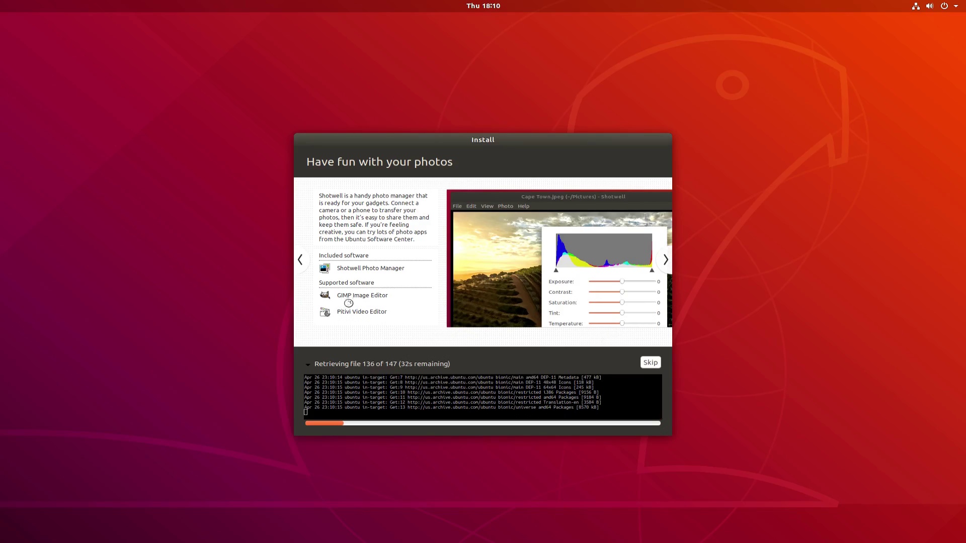
pyautogui.click(660, 260)
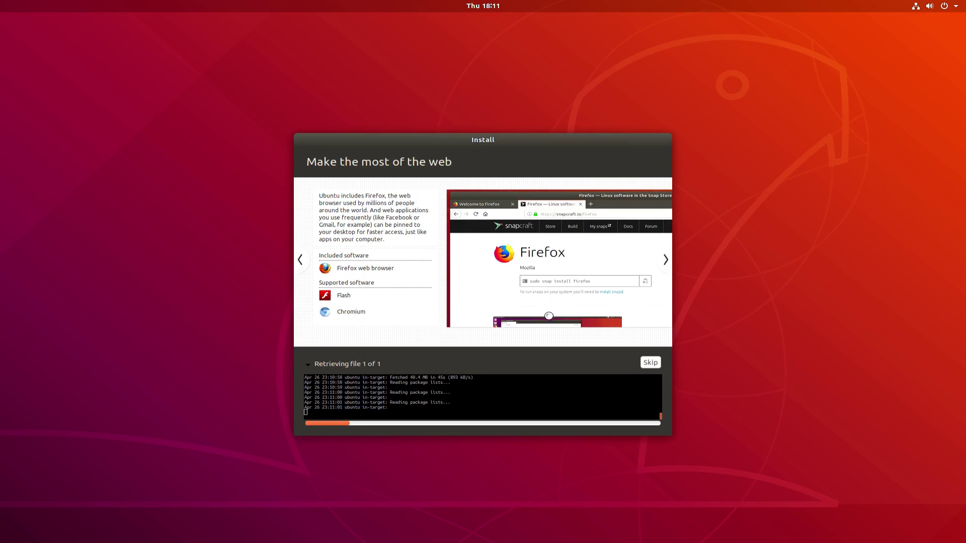
pyautogui.click(665, 260)
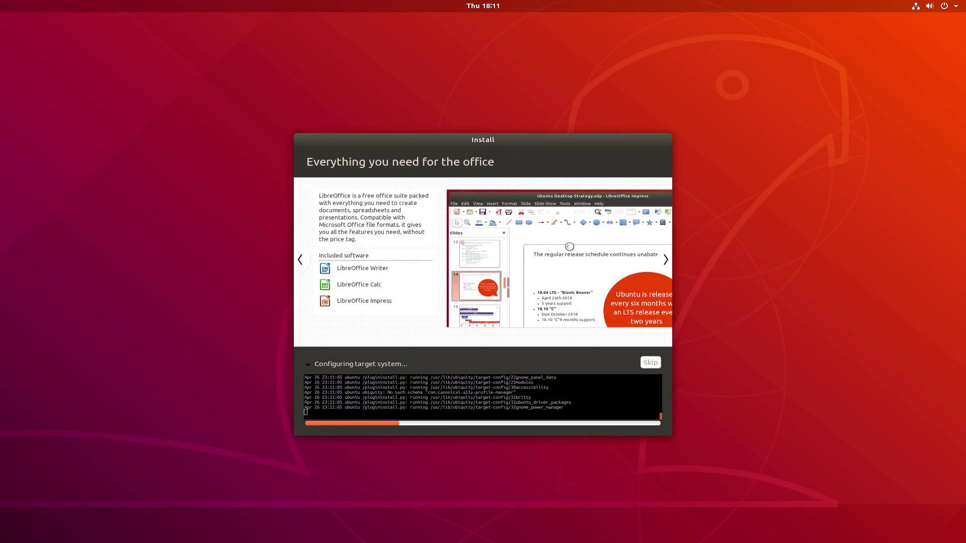
pyautogui.click(665, 260)
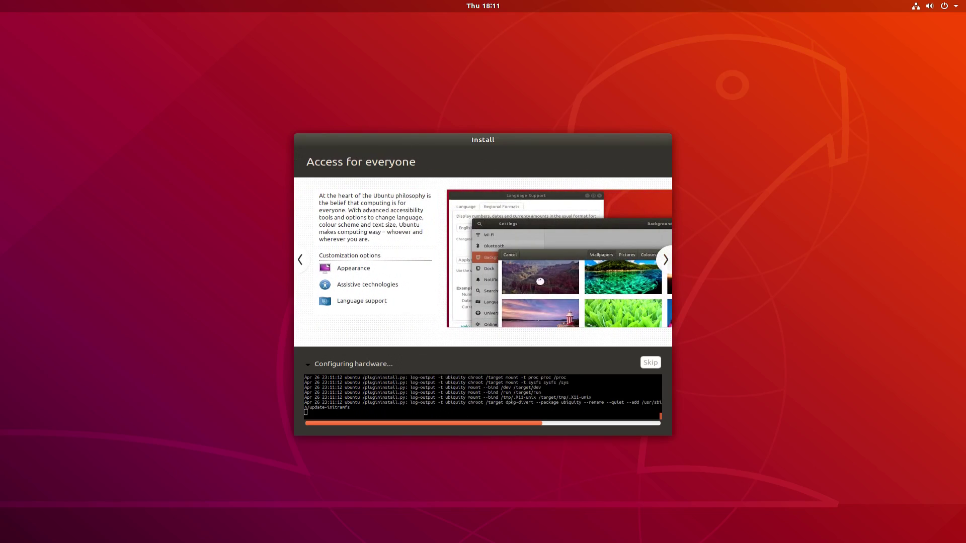
pyautogui.click(665, 260)
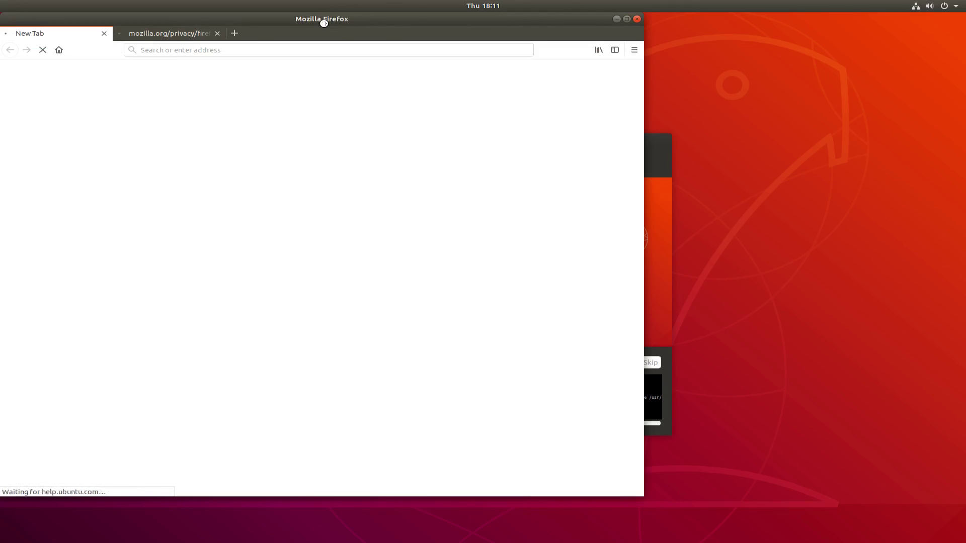
pyautogui.moveTo(323, 23); pyautogui.dragTo(453, 54)
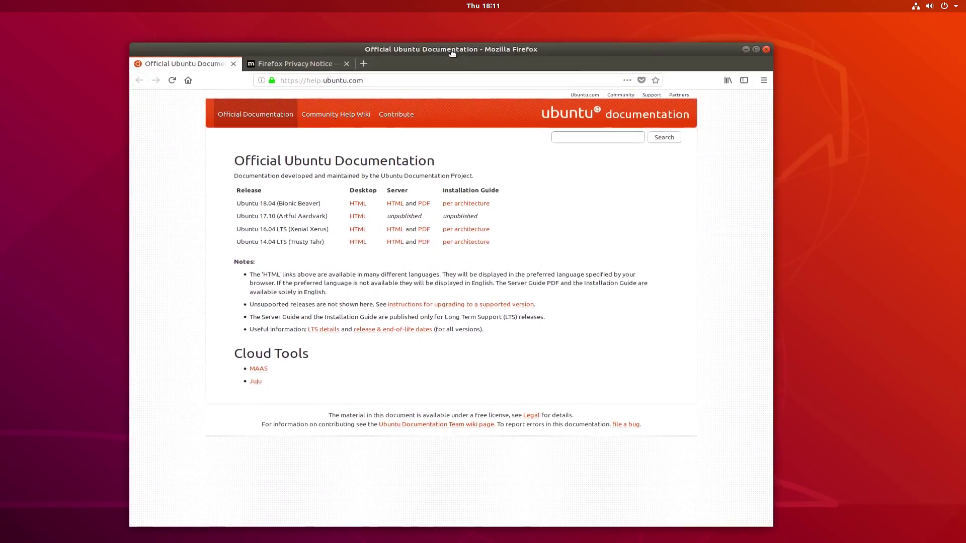
# - Open the Ubuntu 18.04 desktop guide's Browse the web page
pyautogui.click(359, 204)
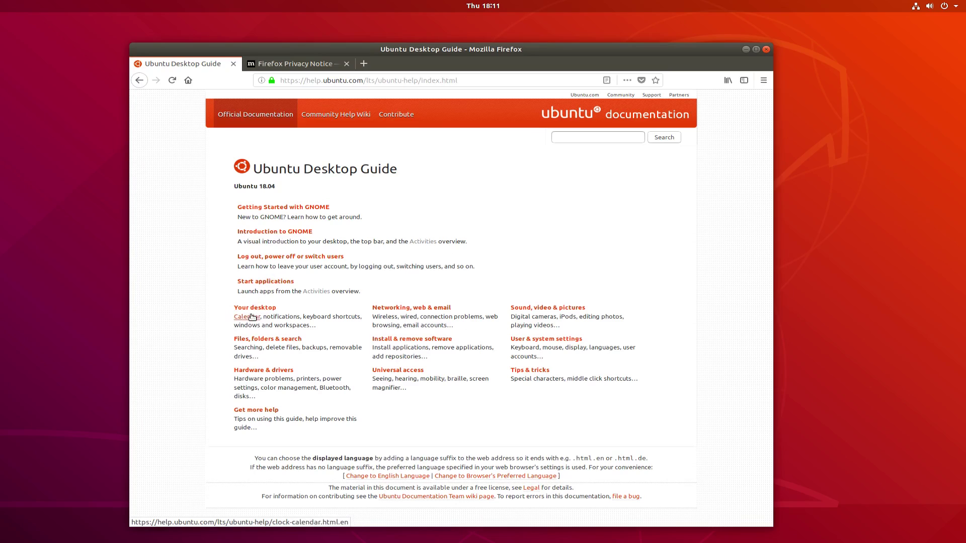
pyautogui.click(277, 213)
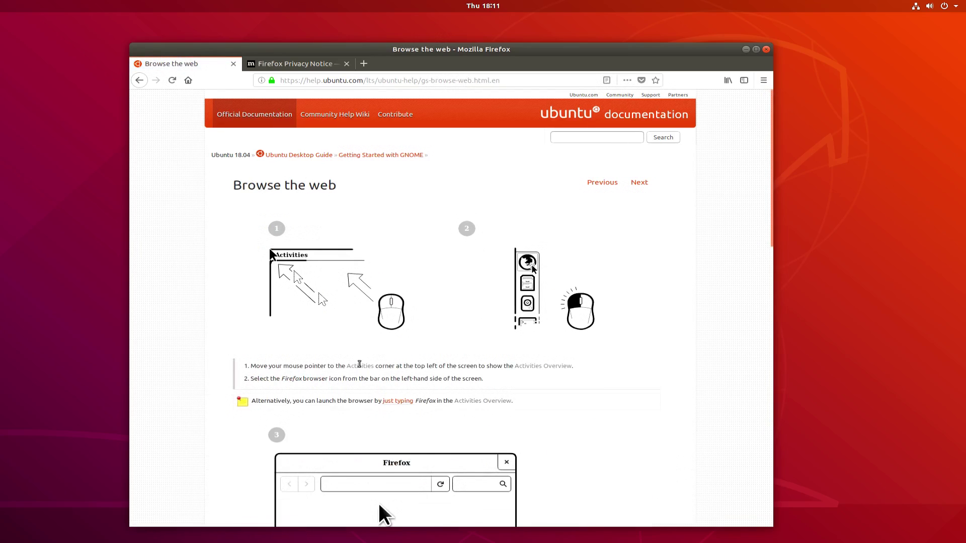
pyautogui.scroll(-8, 367, 352)
pyautogui.scroll(8, 373, 366)
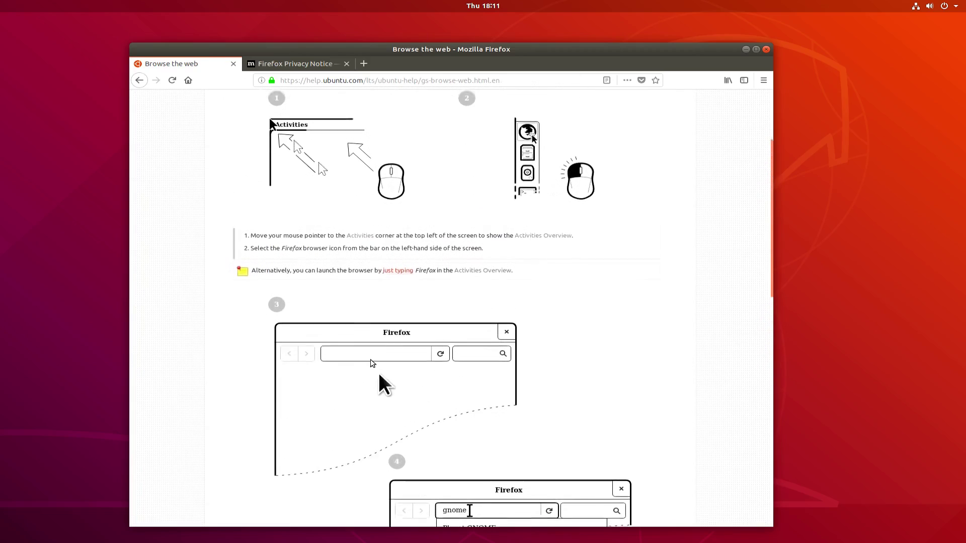
# - Highlight parts of the first step's instruction text on the page
pyautogui.moveTo(254, 366); pyautogui.dragTo(496, 365)
pyautogui.click(495, 366)
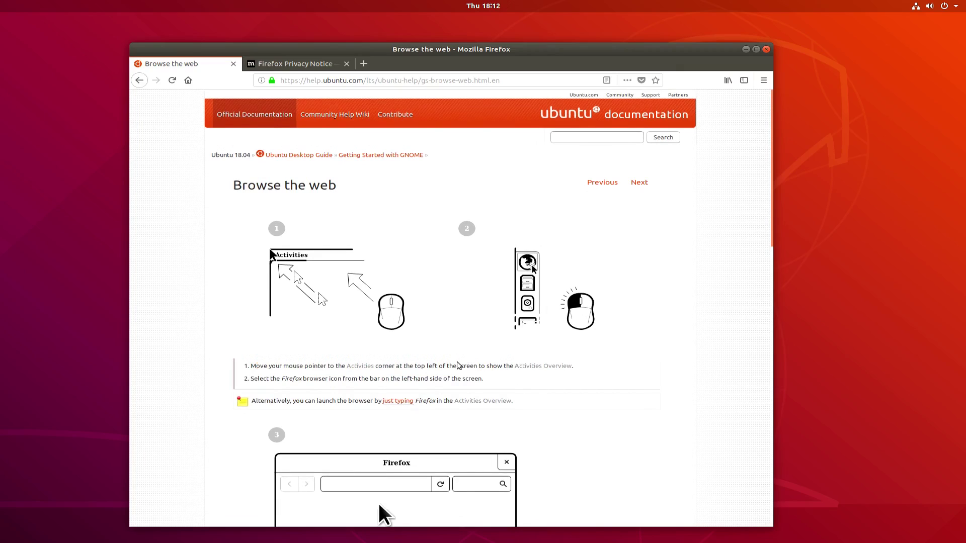
pyautogui.moveTo(438, 366); pyautogui.dragTo(241, 371)
pyautogui.click(241, 371)
pyautogui.moveTo(477, 366); pyautogui.dragTo(270, 373)
pyautogui.click(270, 373)
# - Close the Browse the web tab and then the remaining Firefox tab
pyautogui.moveTo(772, 181); pyautogui.dragTo(720, 480)
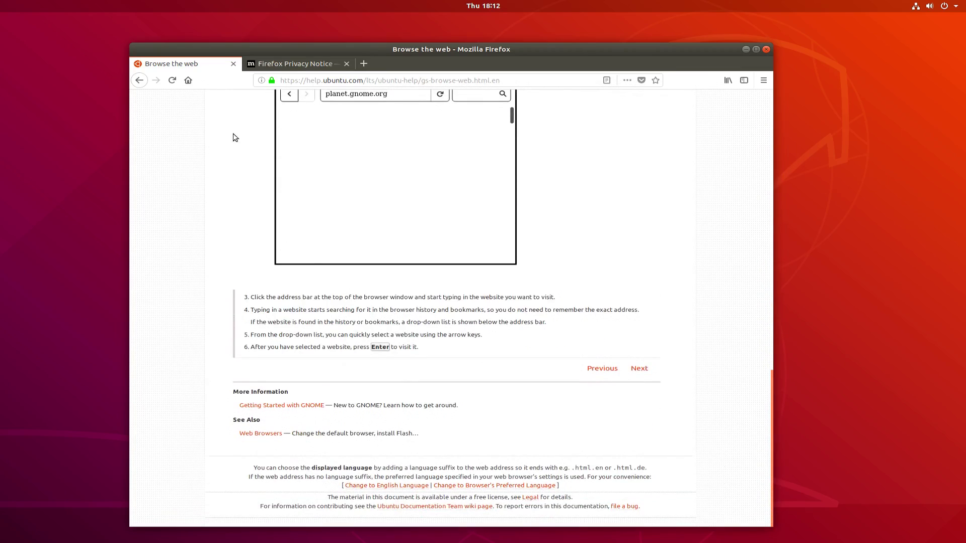
pyautogui.middleClick(210, 61)
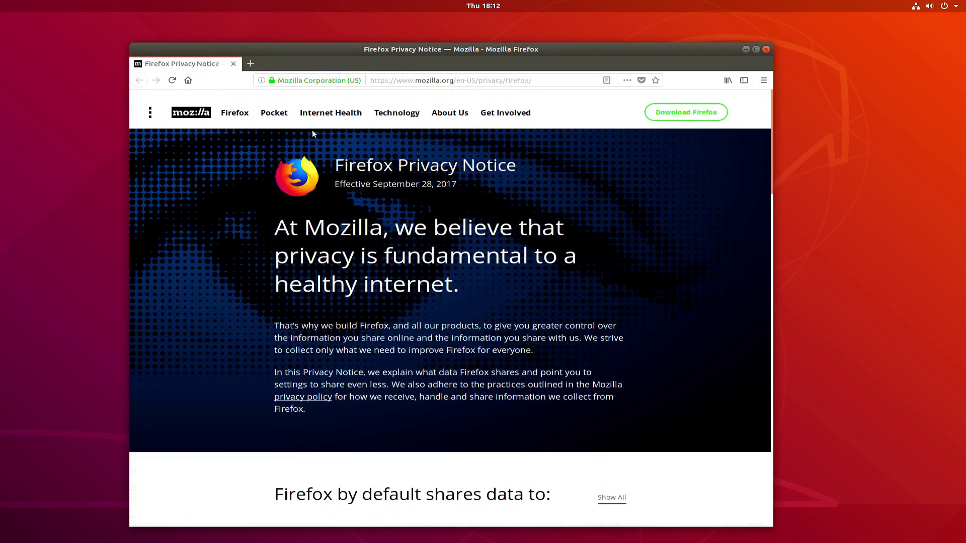
pyautogui.middleClick(194, 69)
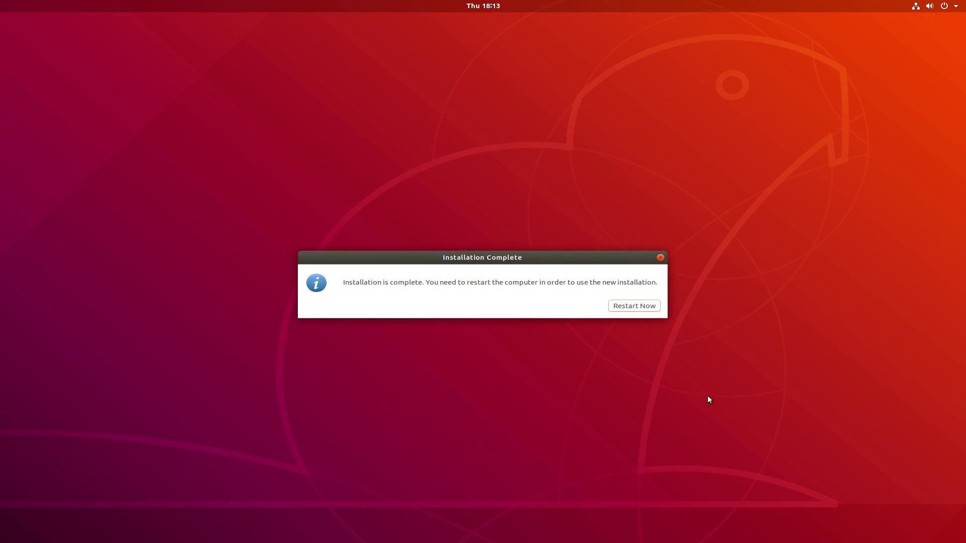
# - Restart the computer from the Installation Complete dialog
pyautogui.click(615, 308)
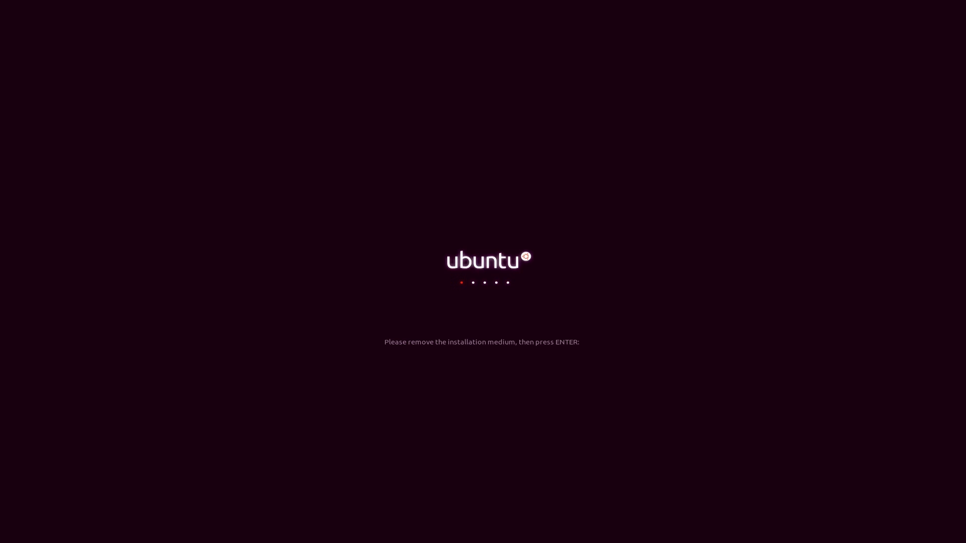
# - Continue the reboot with the install medium removed, then enter the BIOS system-unlock password
pyautogui.press('Return')
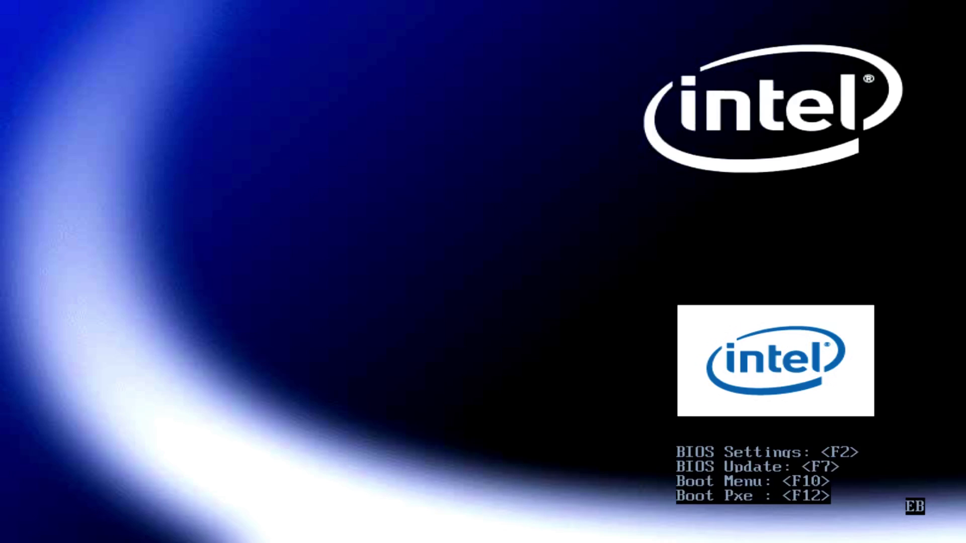
pyautogui.write('*****')
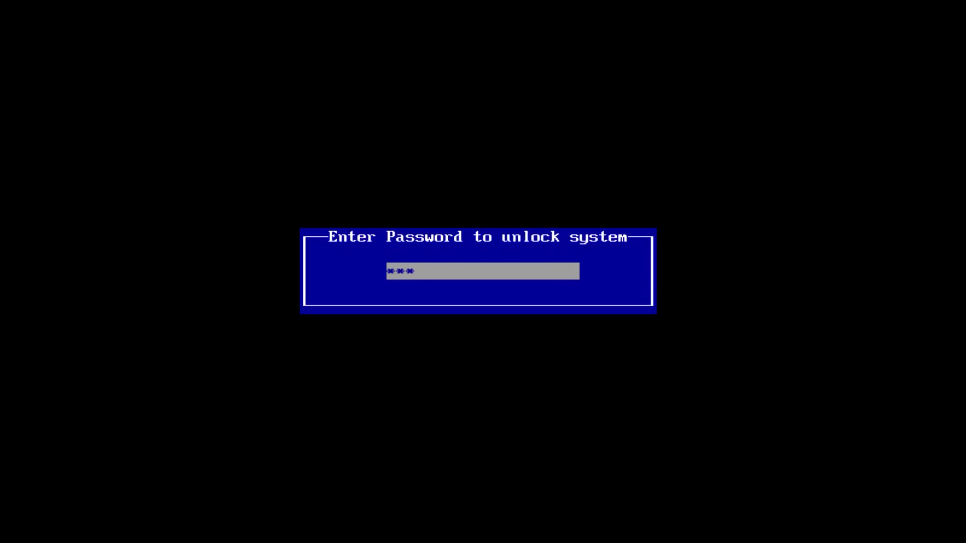
pyautogui.press('Return')
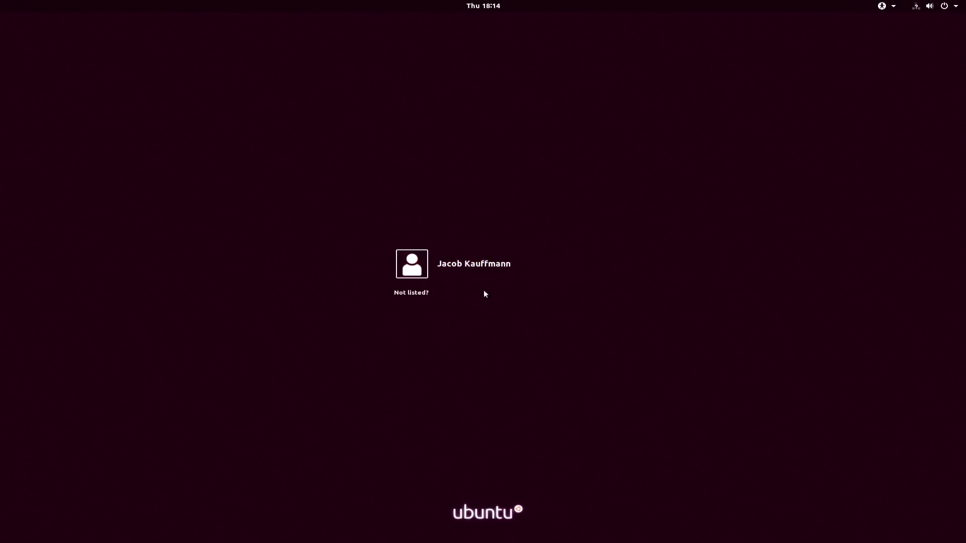
# - Sign in to the new account with its password, keeping the standard Ubuntu session
pyautogui.click(536, 267)
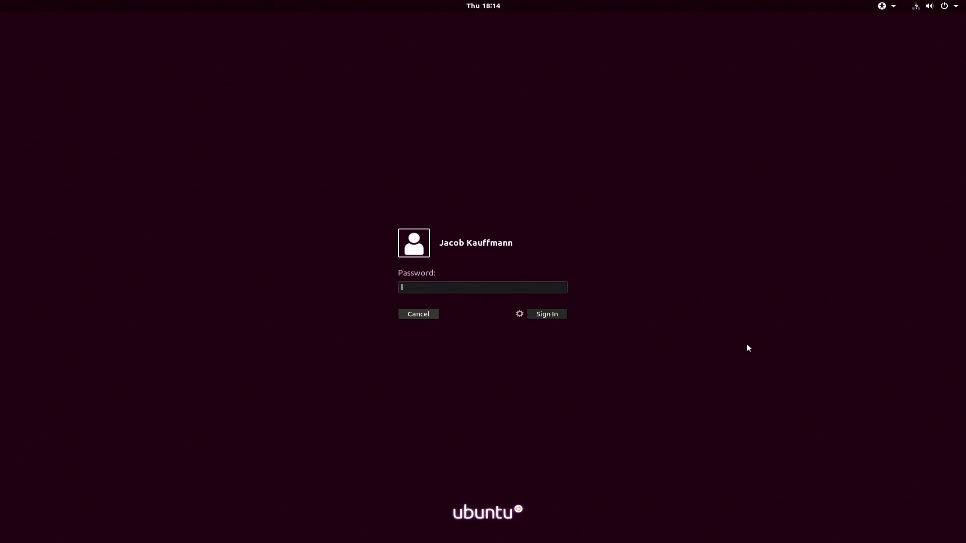
pyautogui.write('******')
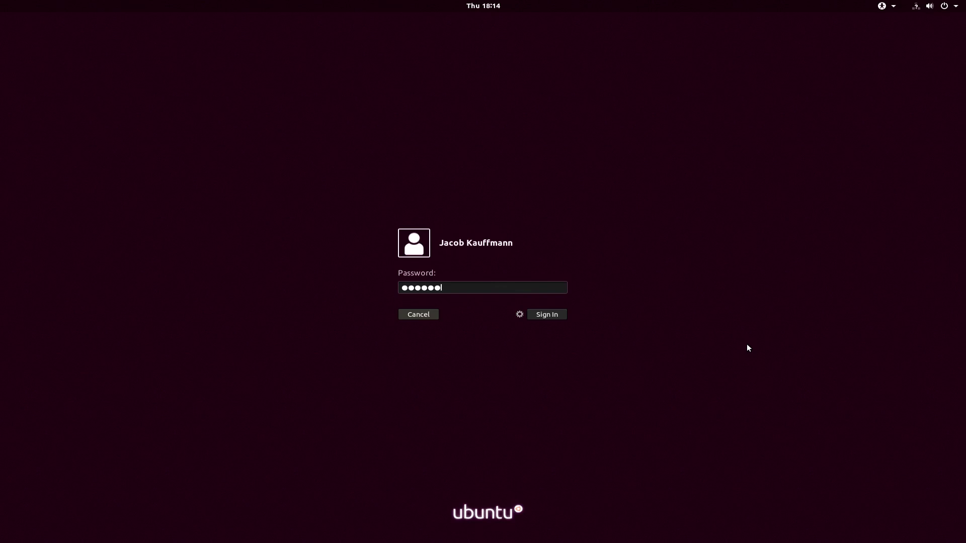
pyautogui.click(521, 315)
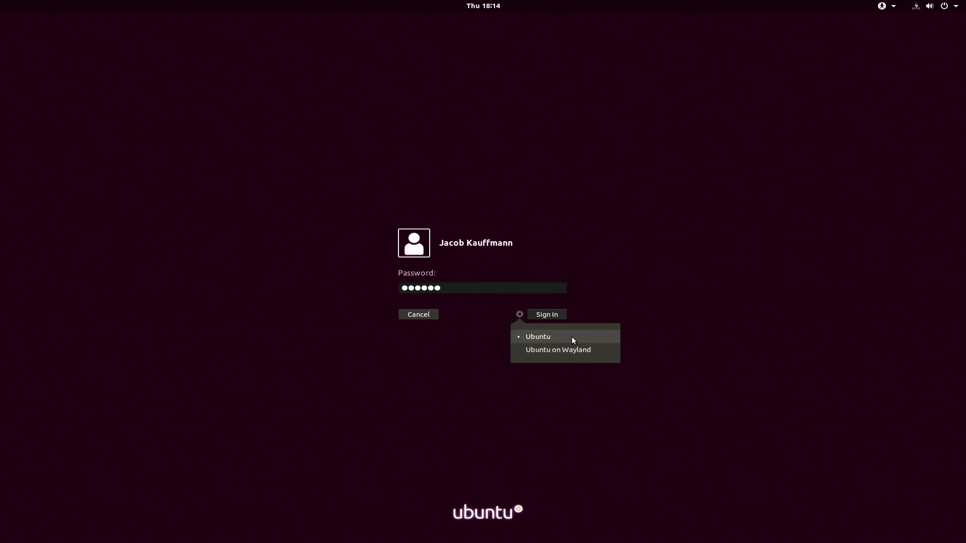
pyautogui.click(524, 313)
pyautogui.click(547, 314)
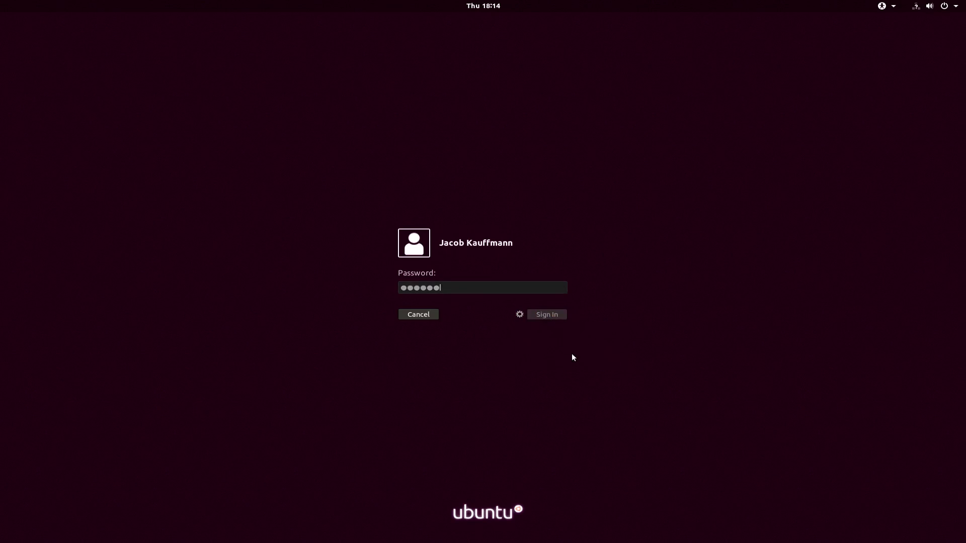
pyautogui.write('************')
pyautogui.press('Return')
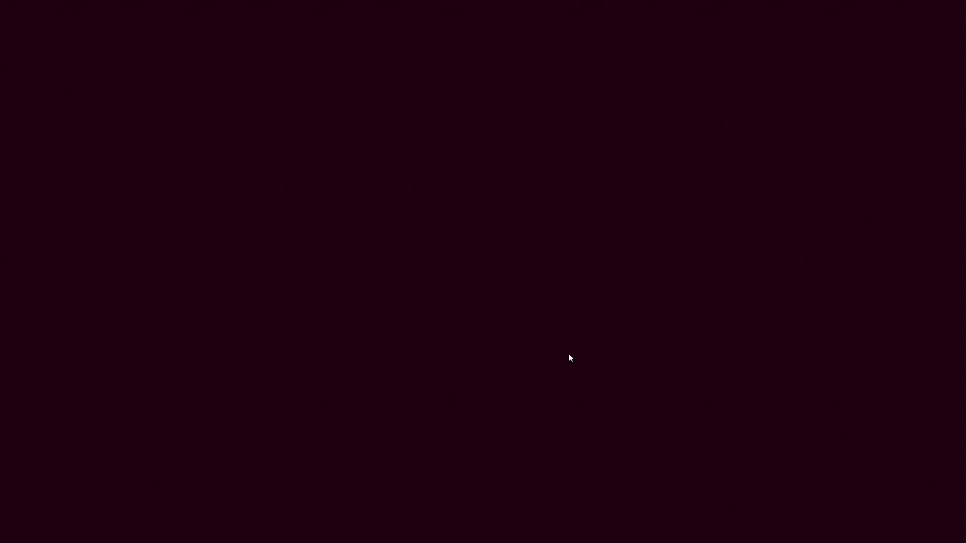
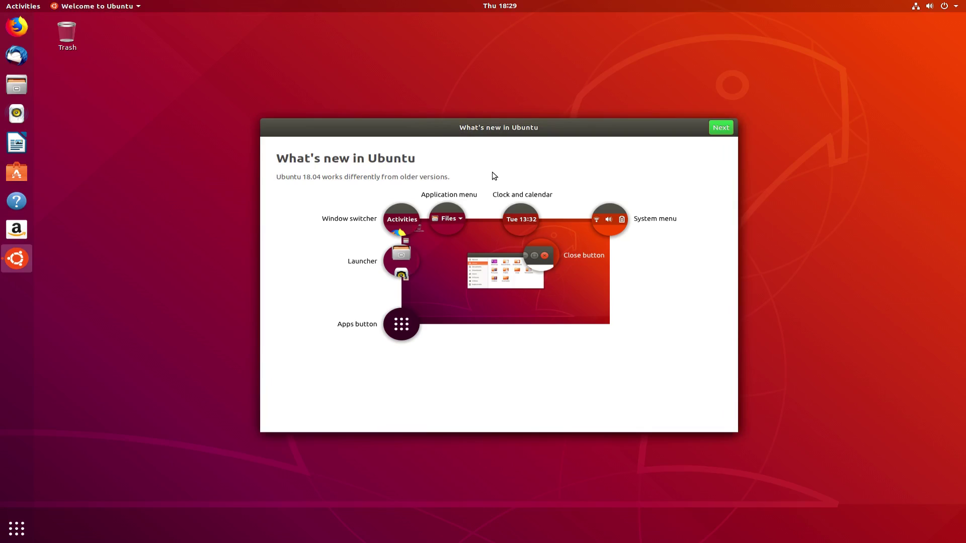
# - Advance the welcome tour from What's new in Ubuntu to the Livepatch page
pyautogui.click(718, 129)
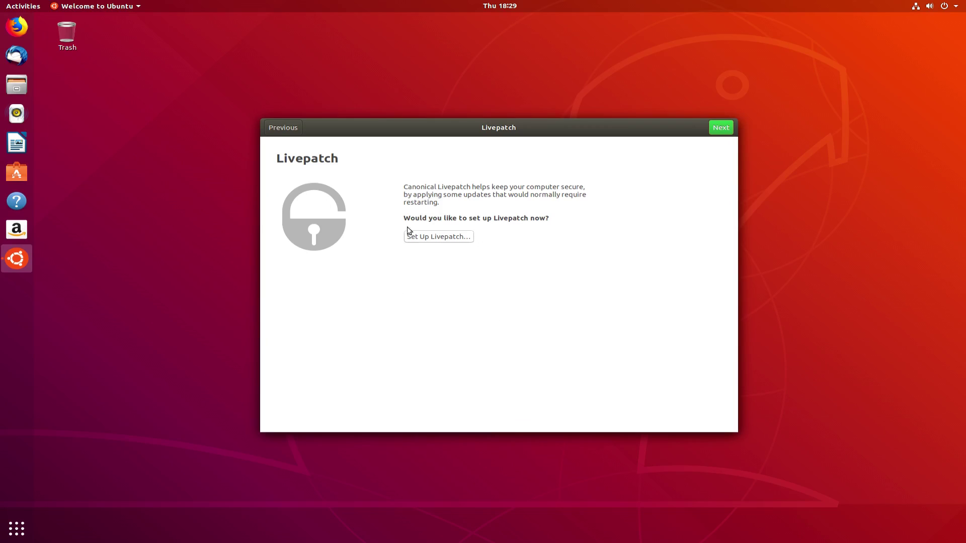
# - Skip Livepatch setup and scroll through the Help Improve Ubuntu system report
pyautogui.click(717, 129)
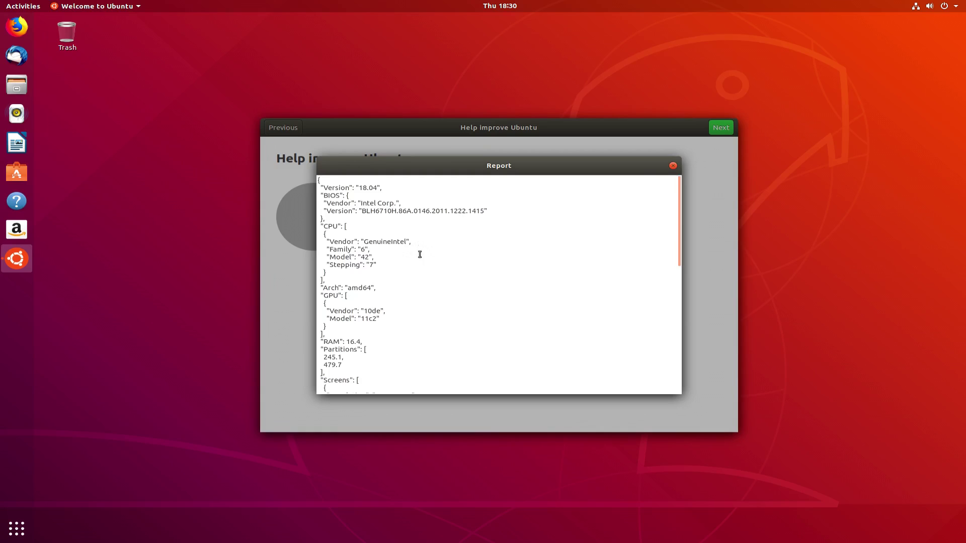
pyautogui.scroll(-2, 473, 241)
pyautogui.scroll(2, 478, 233)
pyautogui.scroll(-3, 381, 224)
pyautogui.scroll(1, 380, 221)
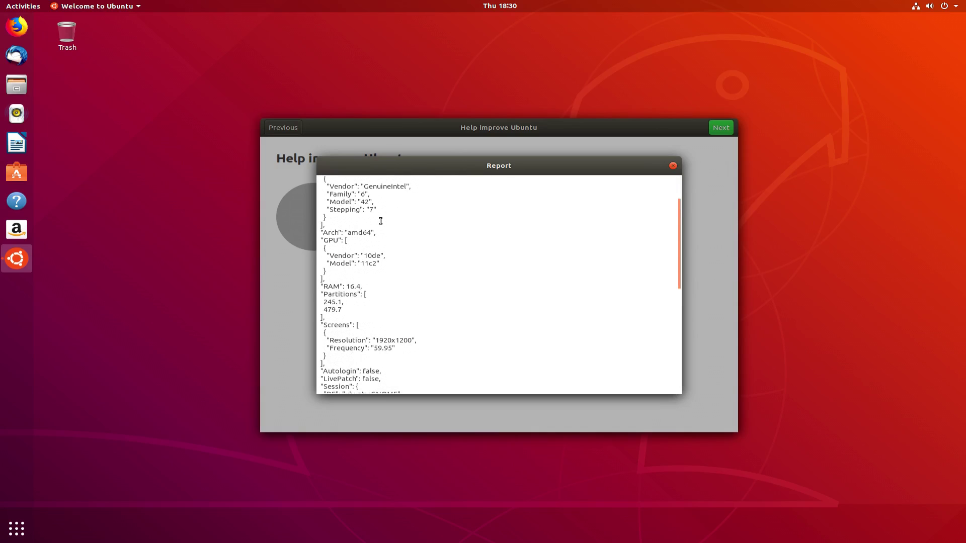
pyautogui.scroll(-1, 384, 213)
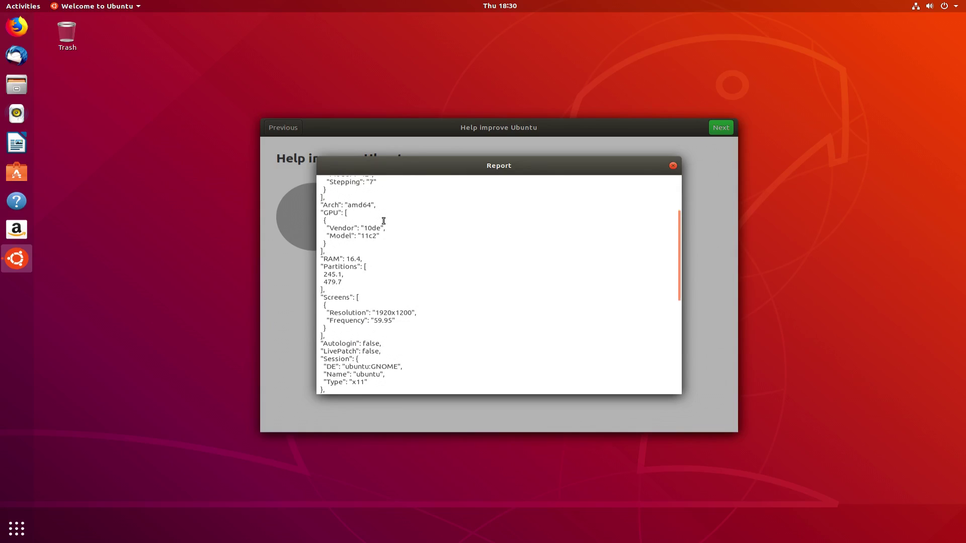
pyautogui.scroll(-4, 383, 221)
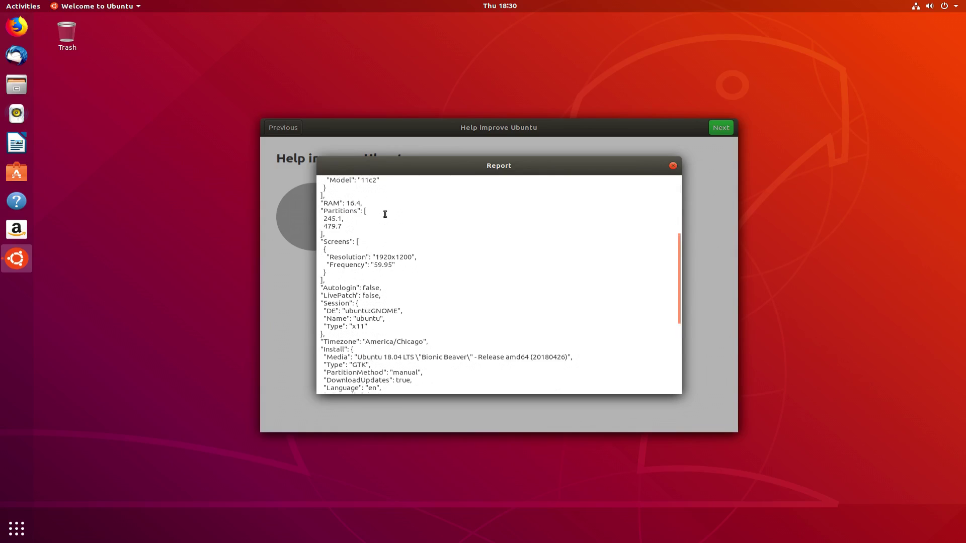
pyautogui.scroll(-1, 385, 214)
pyautogui.scroll(-1, 419, 244)
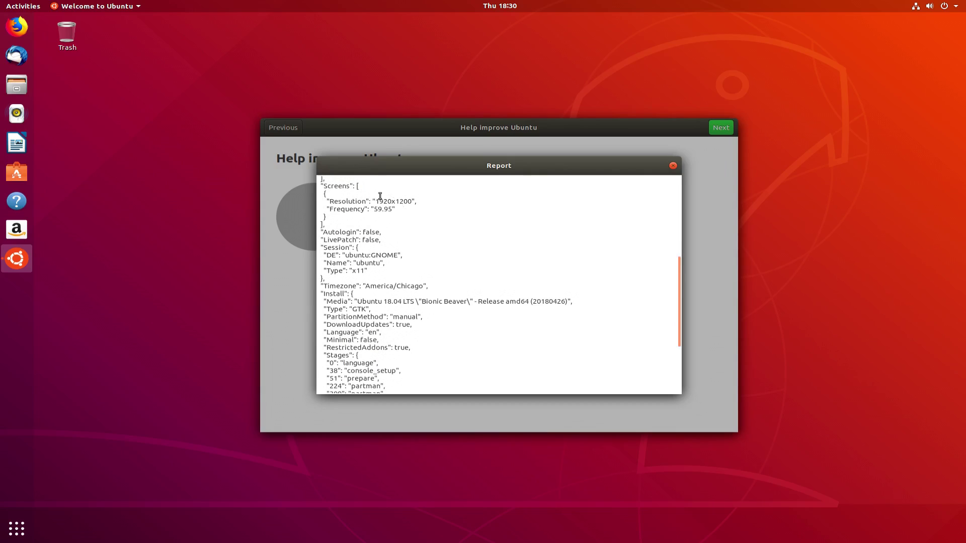
# - Inspect the 1920x1200 resolution entry, close the report and continue to the final page
pyautogui.moveTo(376, 201); pyautogui.dragTo(414, 201)
pyautogui.click(410, 202)
pyautogui.scroll(-4, 401, 225)
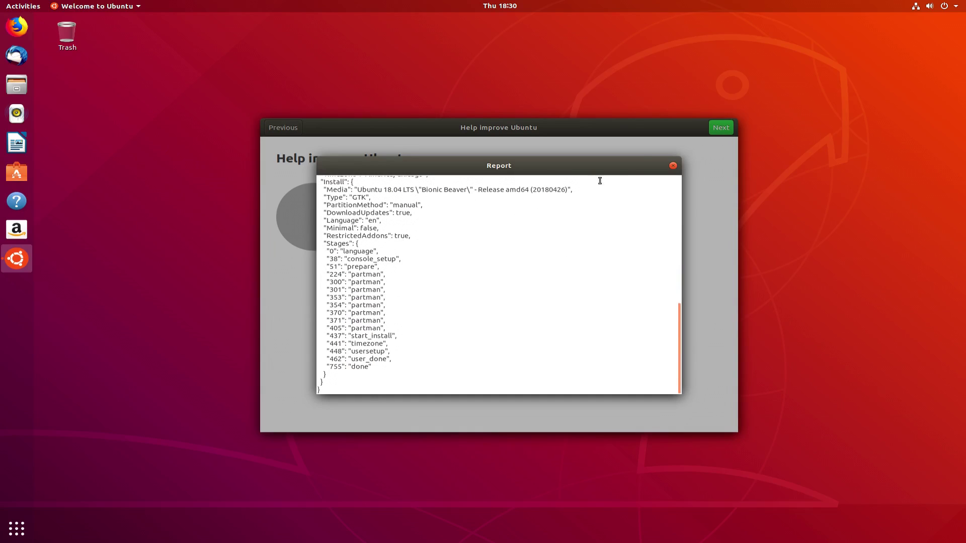
pyautogui.click(673, 165)
pyautogui.click(721, 128)
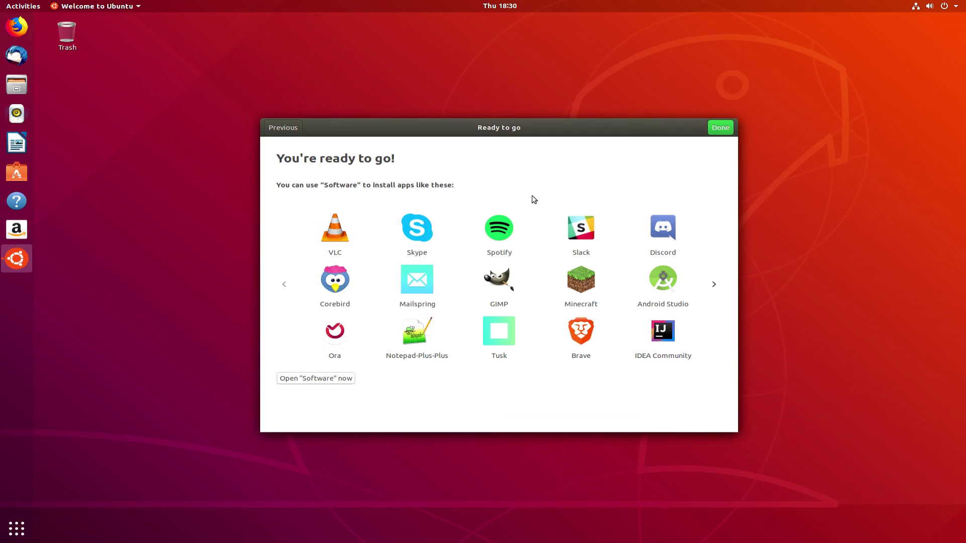
# - View the Discord, VLC and Slack details pages in Ubuntu Software, moving the window aside
pyautogui.click(664, 232)
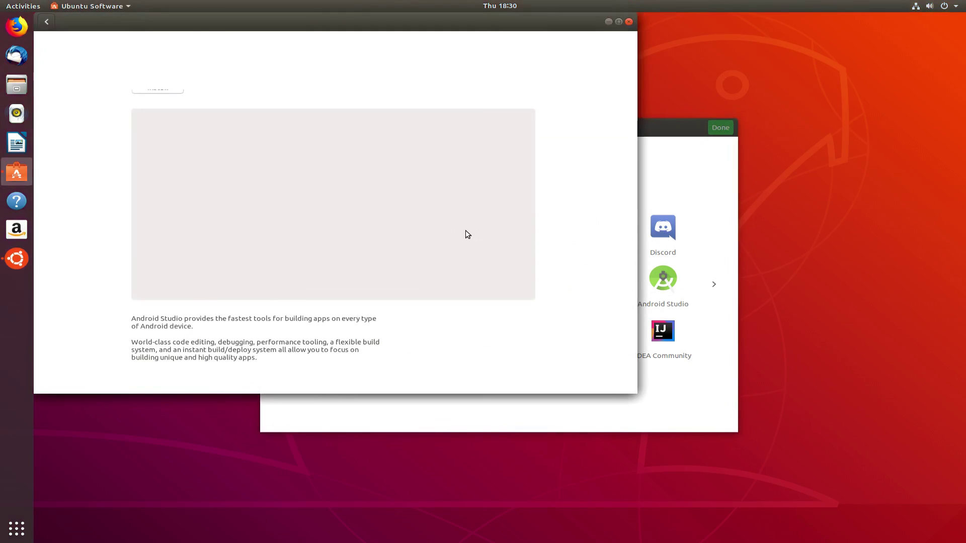
pyautogui.moveTo(459, 24); pyautogui.dragTo(481, 398)
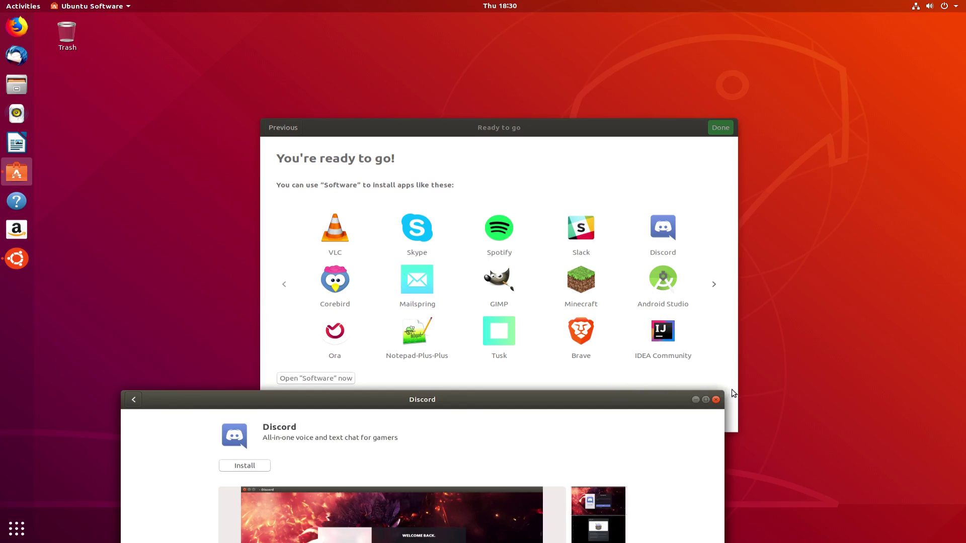
pyautogui.click(347, 241)
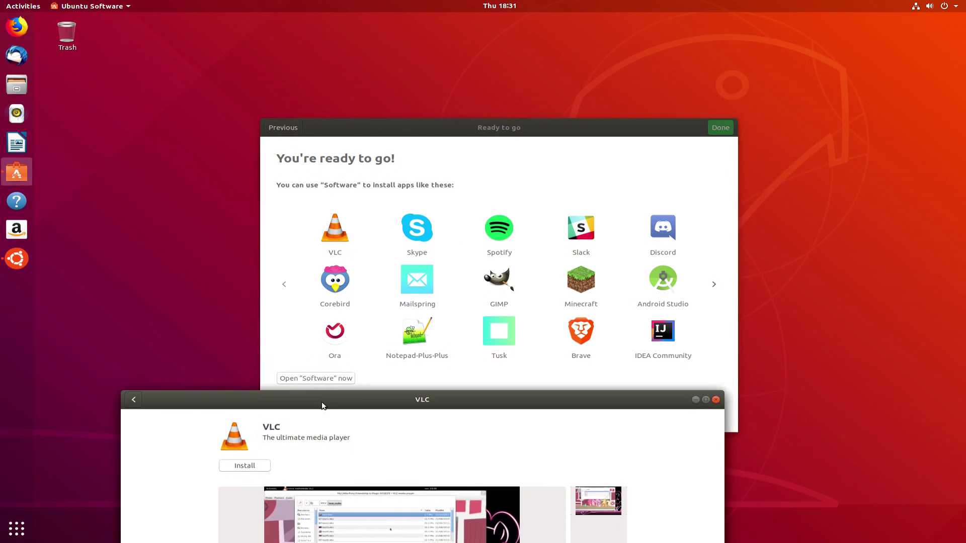
pyautogui.moveTo(321, 404); pyautogui.dragTo(268, 384)
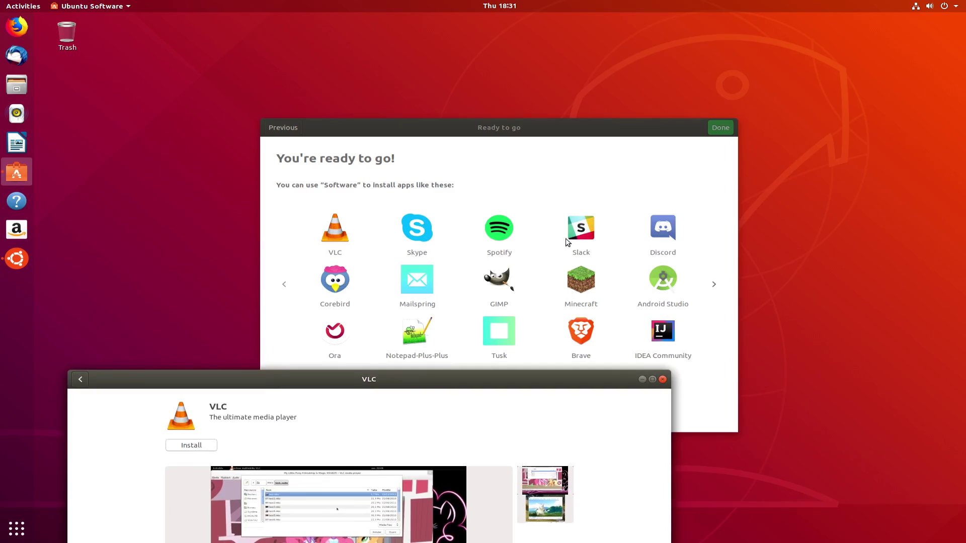
pyautogui.click(657, 226)
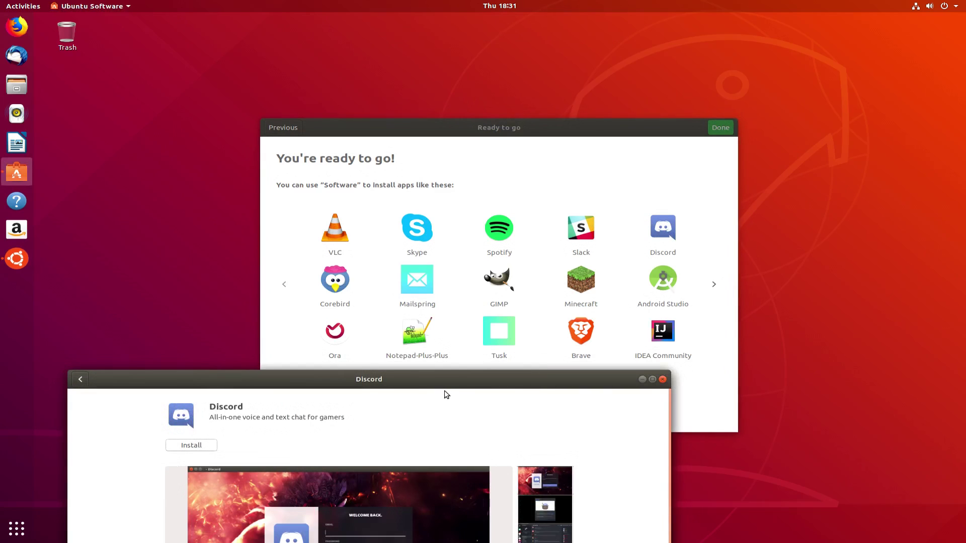
pyautogui.click(590, 237)
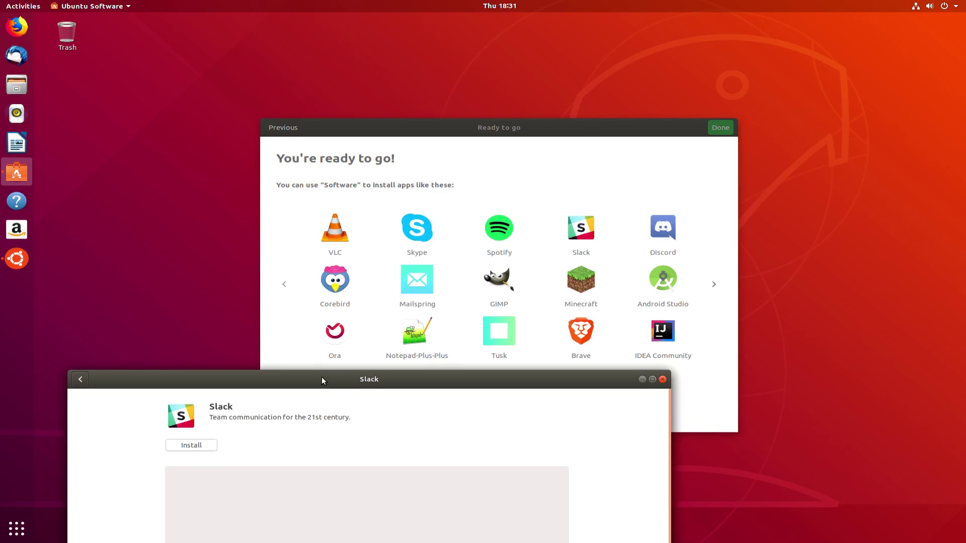
pyautogui.moveTo(322, 378); pyautogui.dragTo(353, 415)
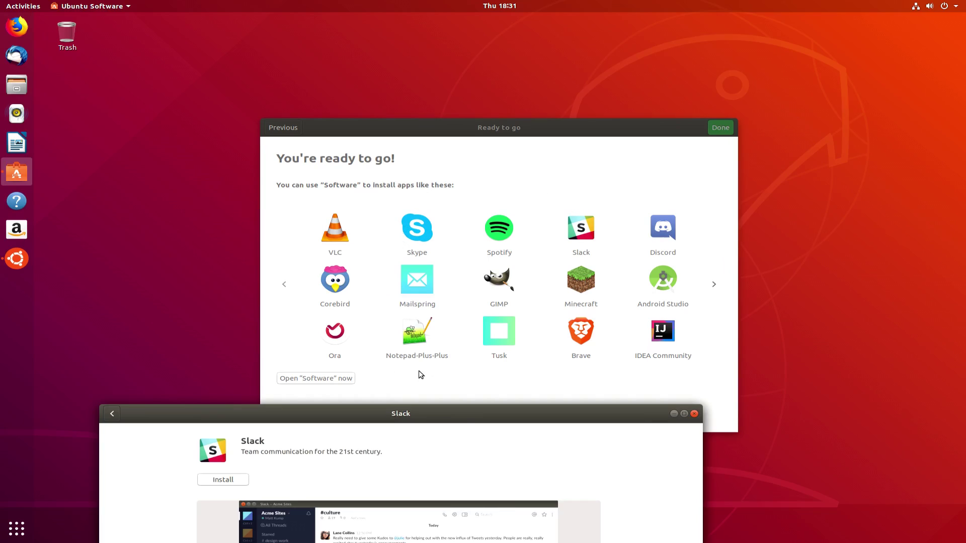
# - Review Notepad-Plus-Plus's details (version 7.5.6, 47.8 MB), then move the store window down
pyautogui.click(412, 349)
pyautogui.moveTo(289, 420); pyautogui.dragTo(266, 186)
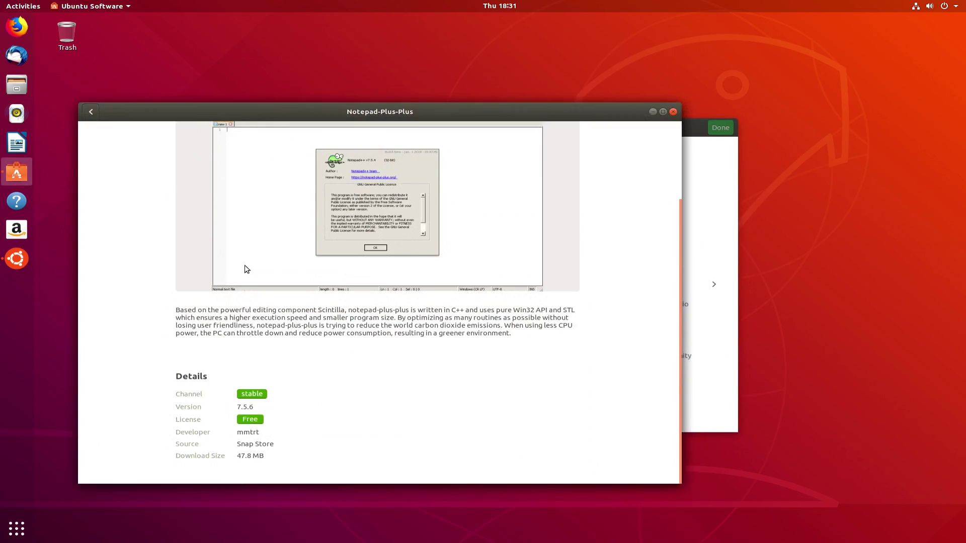
pyautogui.scroll(3, 394, 384)
pyautogui.scroll(-3, 352, 398)
pyautogui.moveTo(270, 443); pyautogui.dragTo(232, 445)
pyautogui.click(254, 445)
pyautogui.moveTo(553, 140); pyautogui.dragTo(533, 484)
# - View the Discord and Brave store pages, moving the store aside to reach the welcome dialog
pyautogui.click(660, 230)
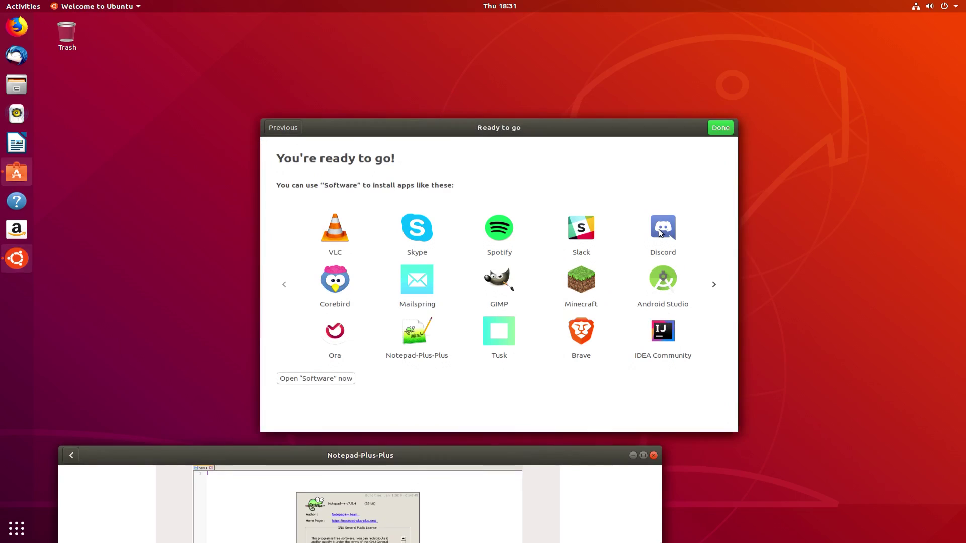
pyautogui.scroll(-2, 401, 214)
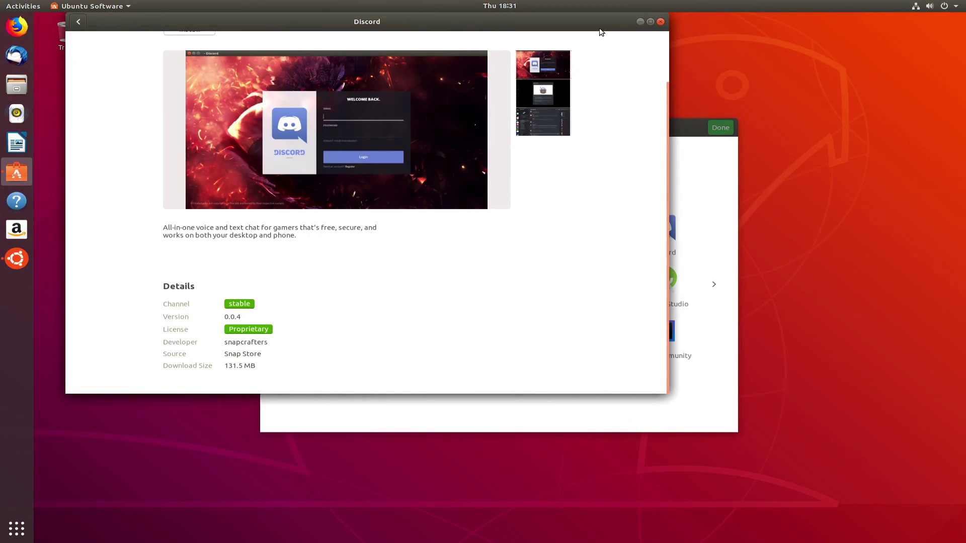
pyautogui.moveTo(600, 29); pyautogui.dragTo(596, 470)
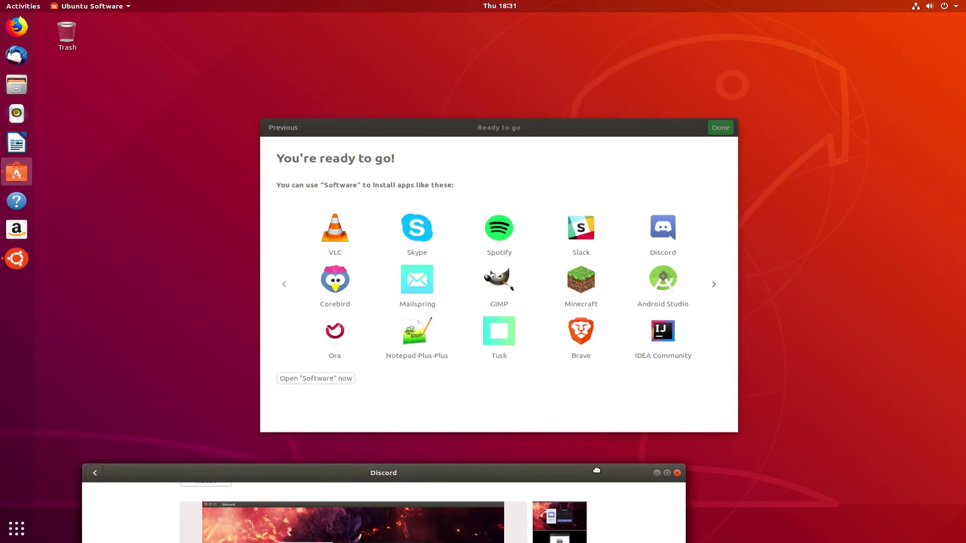
pyautogui.click(502, 129)
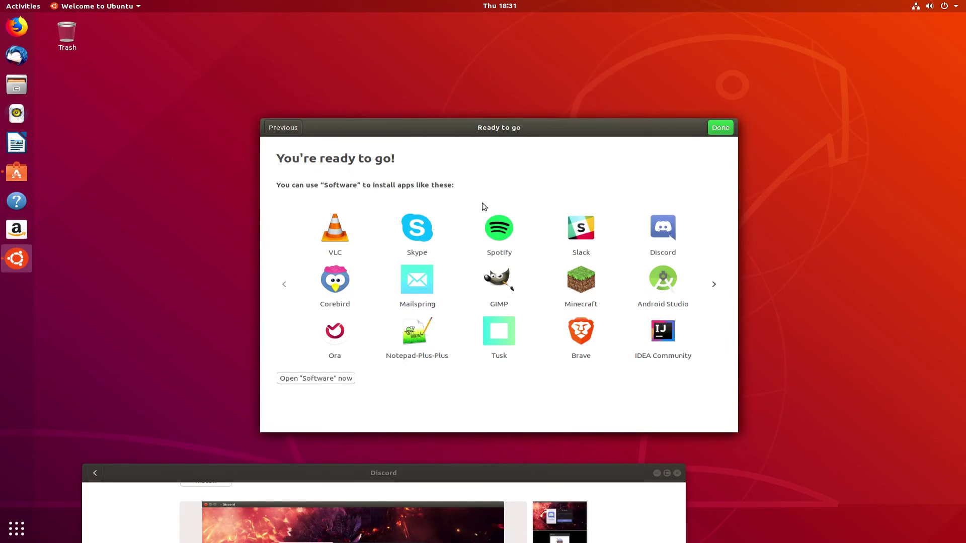
pyautogui.click(587, 348)
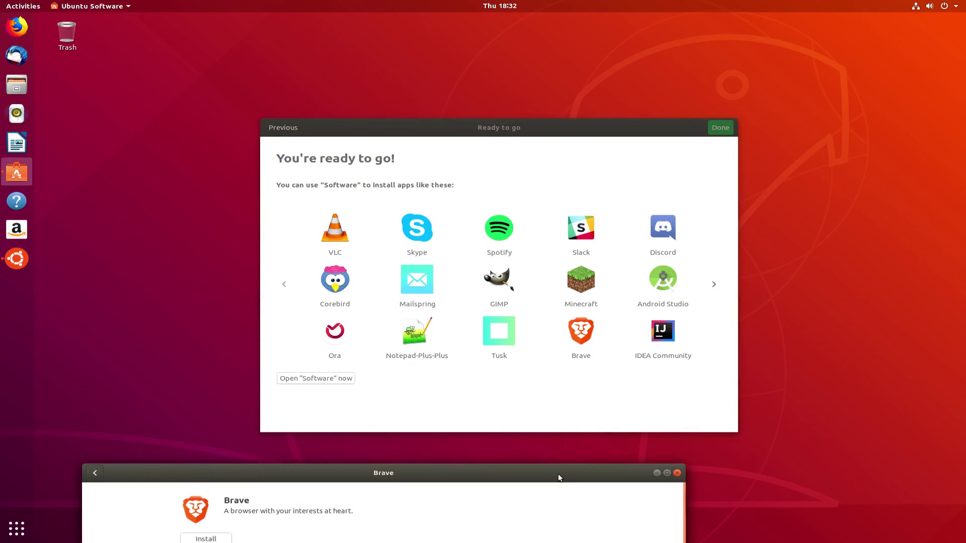
pyautogui.scroll(-3, 503, 324)
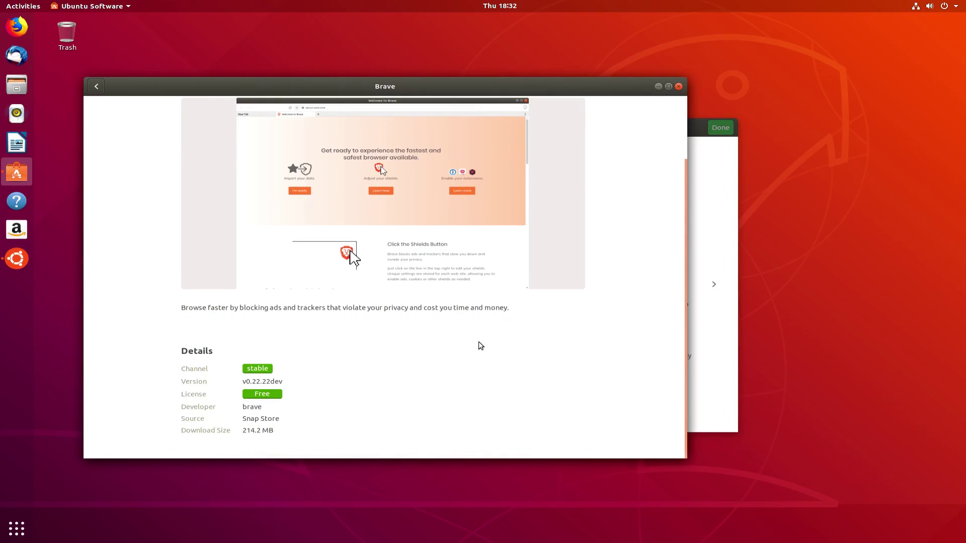
pyautogui.scroll(3, 478, 352)
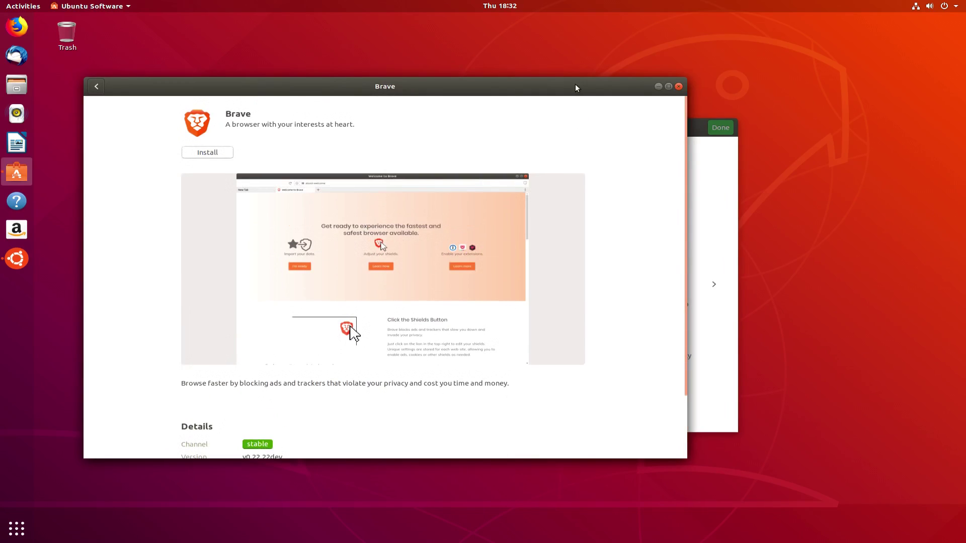
pyautogui.moveTo(575, 83); pyautogui.dragTo(577, 407)
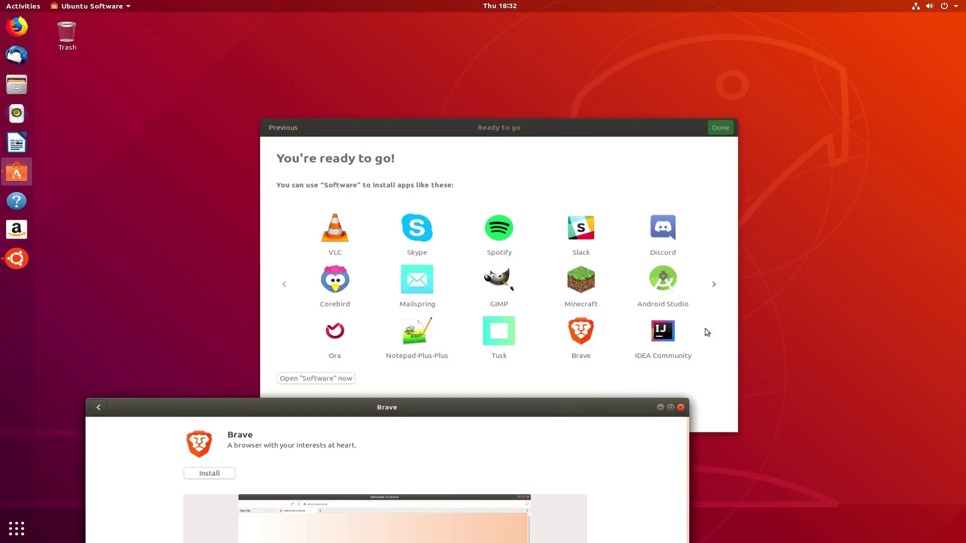
# - Show the next suggested apps, view Shattered Pixel Dungeon's page, and close Ubuntu Software
pyautogui.click(714, 285)
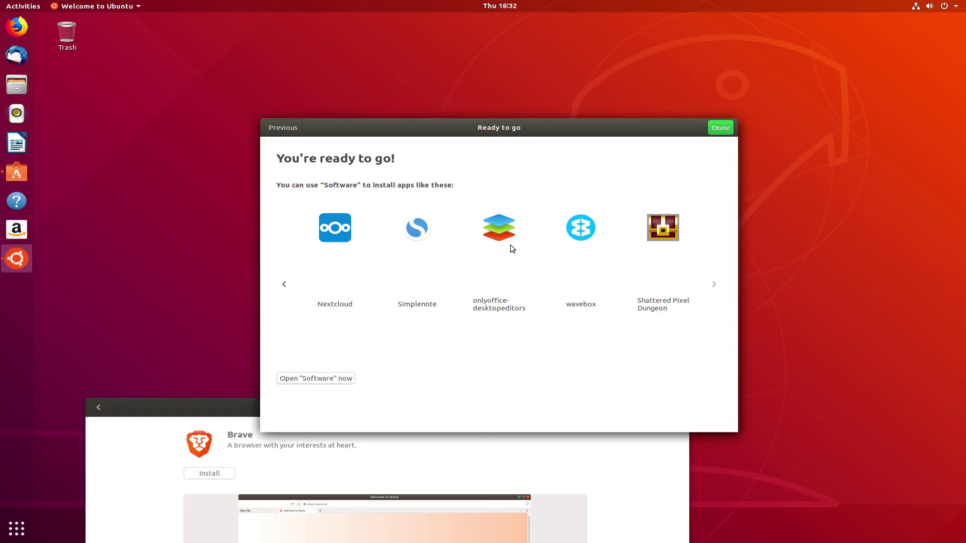
pyautogui.click(679, 242)
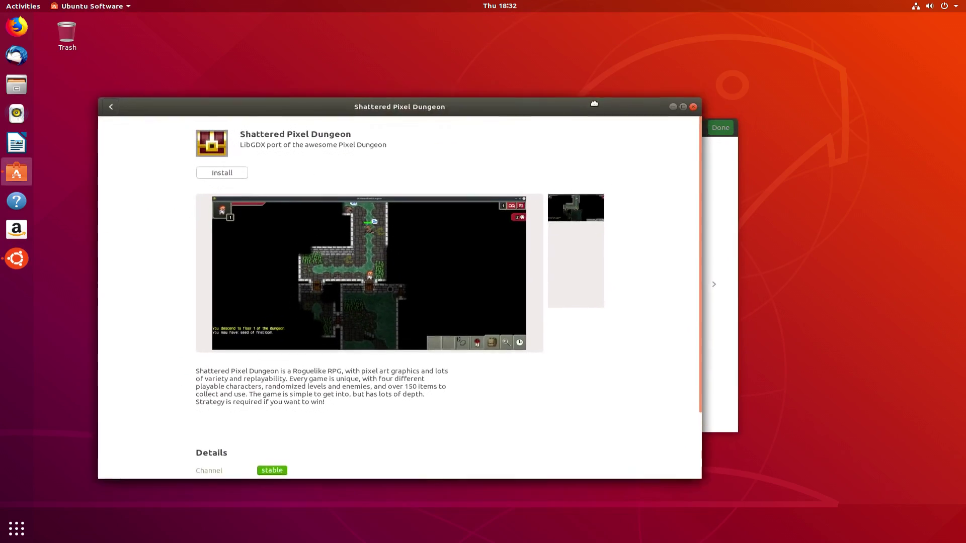
pyautogui.scroll(-4, 570, 236)
pyautogui.scroll(3, 570, 236)
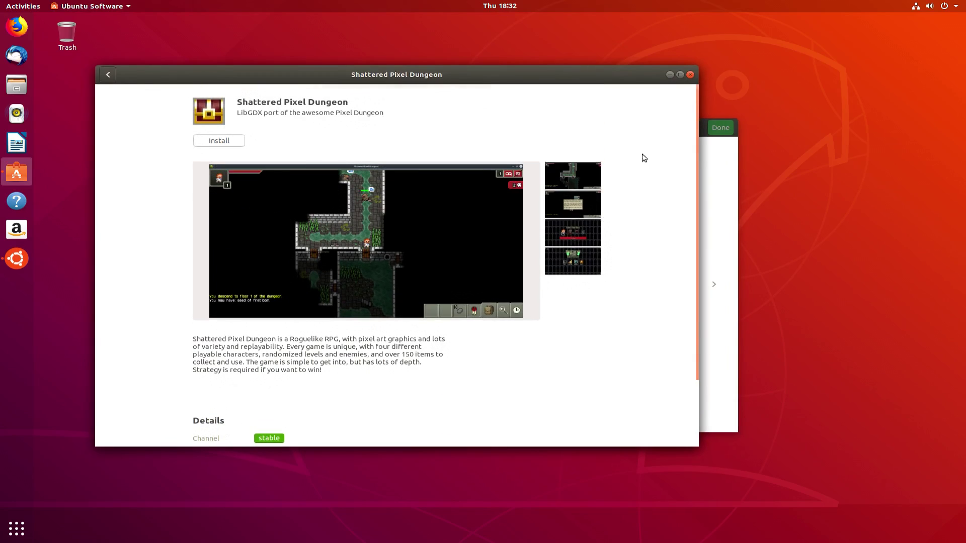
pyautogui.click(690, 75)
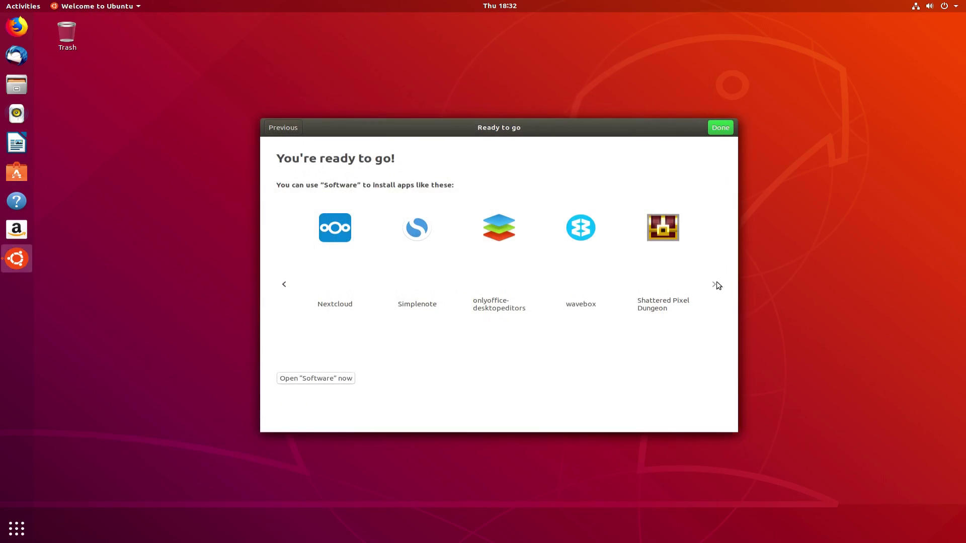
# - Return to the first page of suggested apps and view Minecraft's store page
pyautogui.click(286, 292)
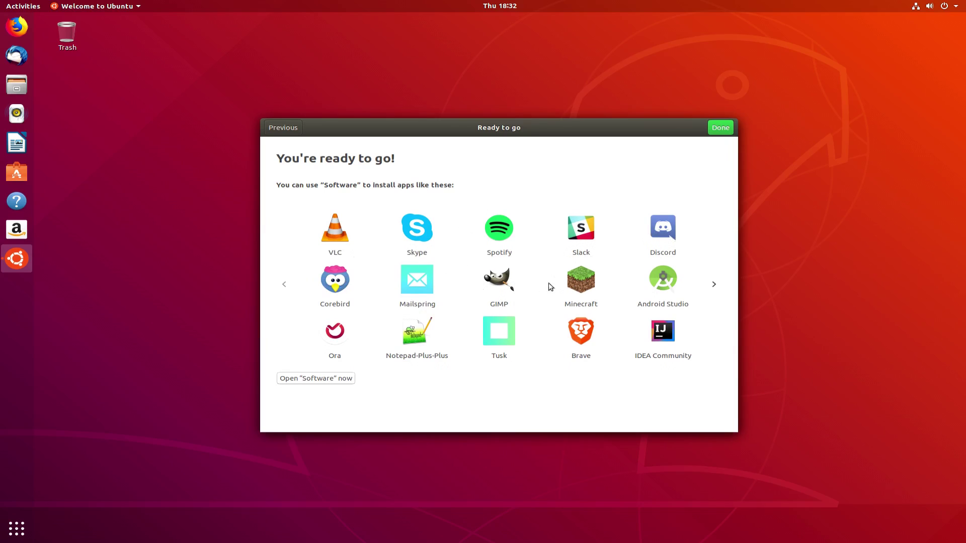
pyautogui.click(583, 284)
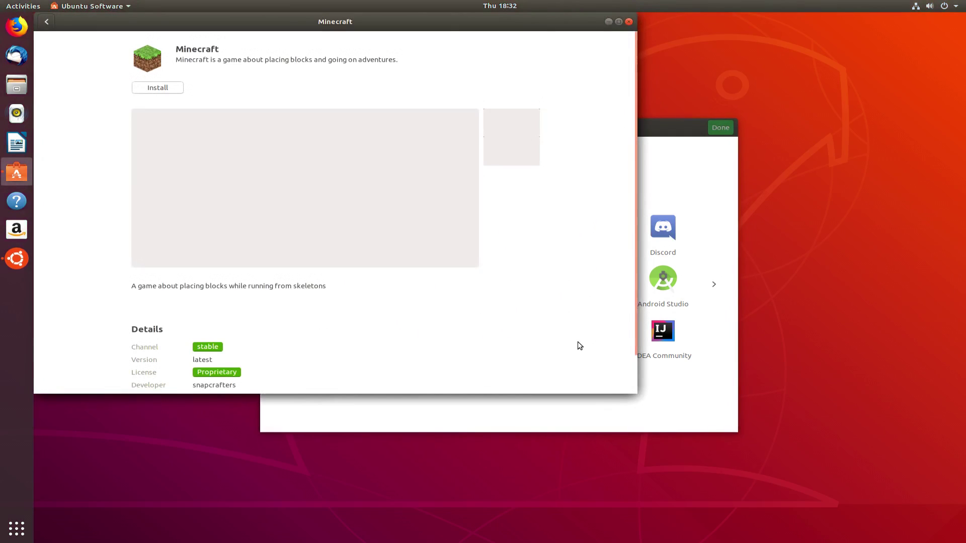
pyautogui.scroll(-1, 573, 307)
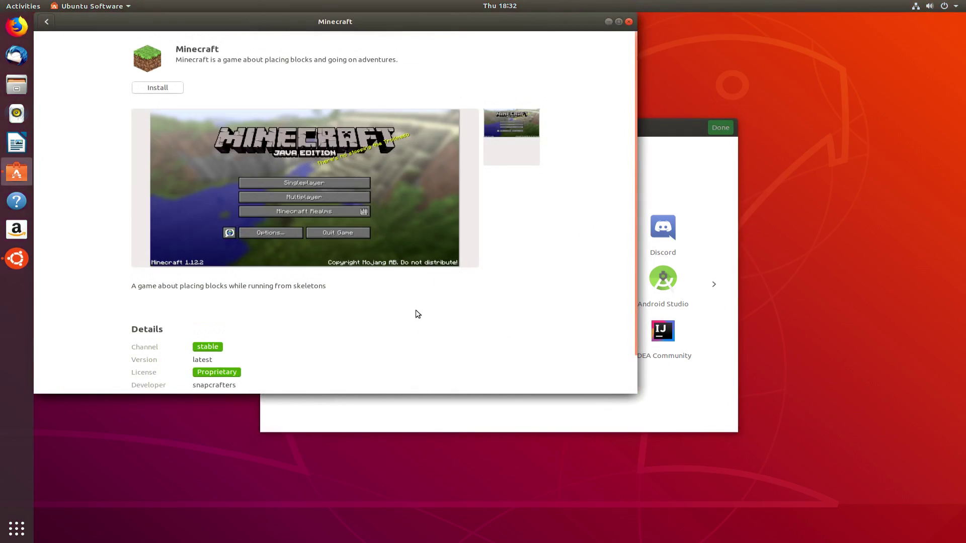
pyautogui.scroll(-2, 356, 201)
pyautogui.scroll(2, 366, 236)
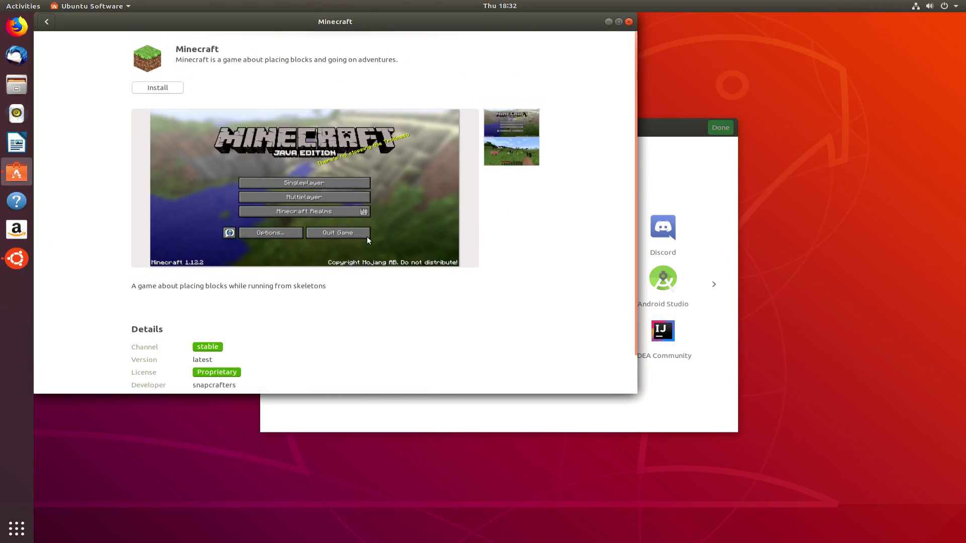
# - Look over Android Studio's store page, close Ubuntu Software, and finish the welcome tour with Done
pyautogui.click(663, 279)
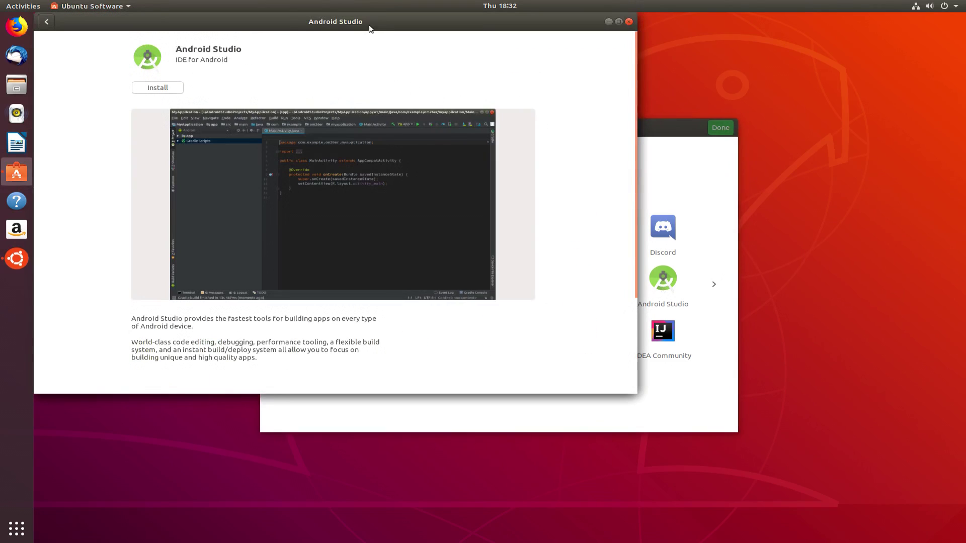
pyautogui.moveTo(368, 18); pyautogui.dragTo(417, 56)
pyautogui.scroll(-5, 438, 256)
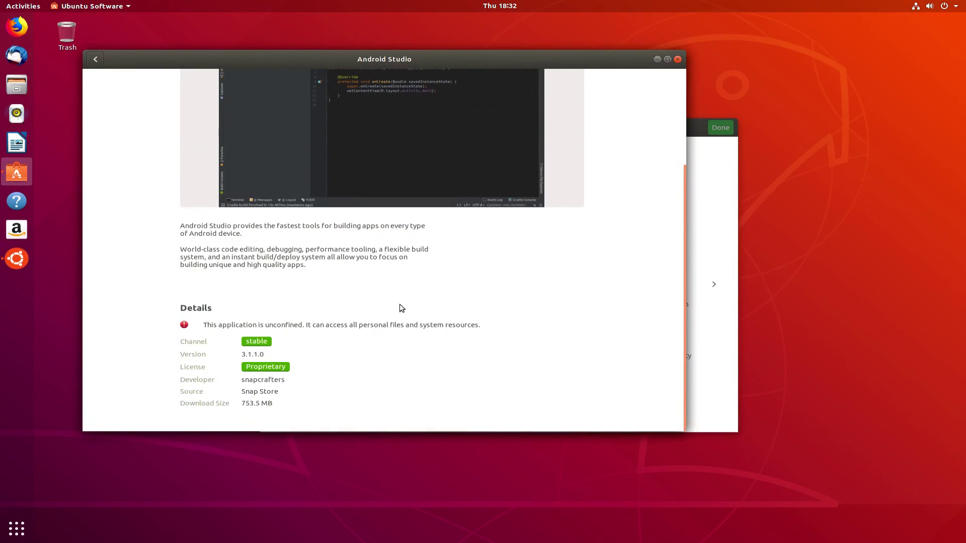
pyautogui.scroll(6, 292, 343)
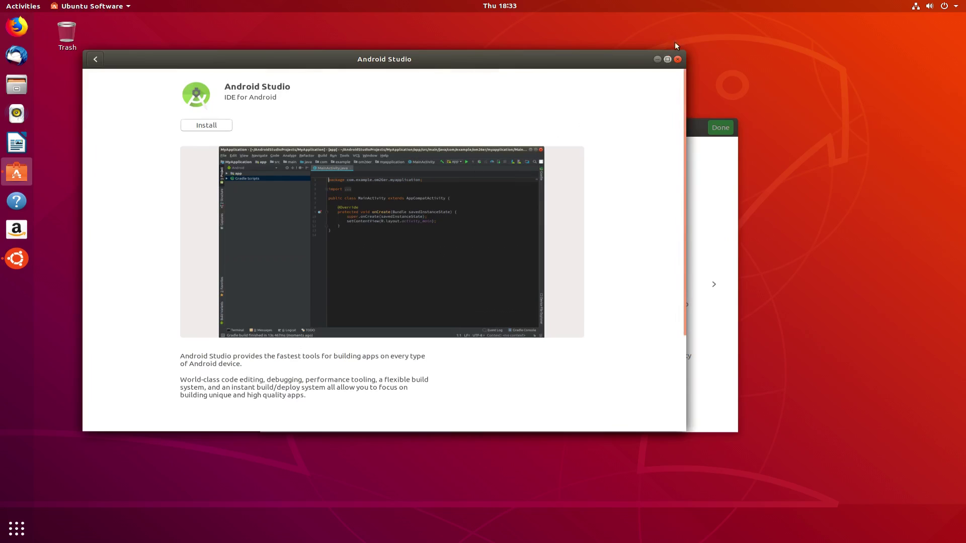
pyautogui.click(678, 60)
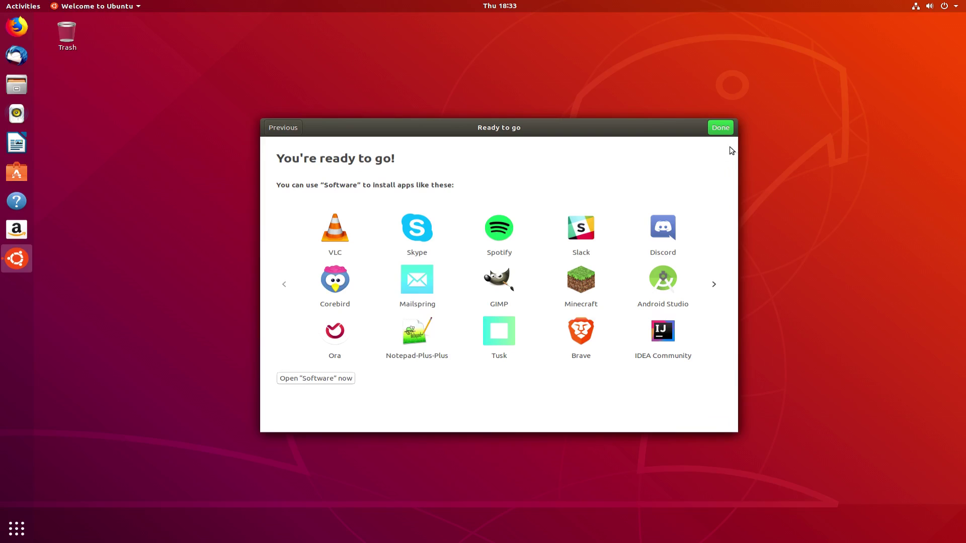
pyautogui.click(720, 128)
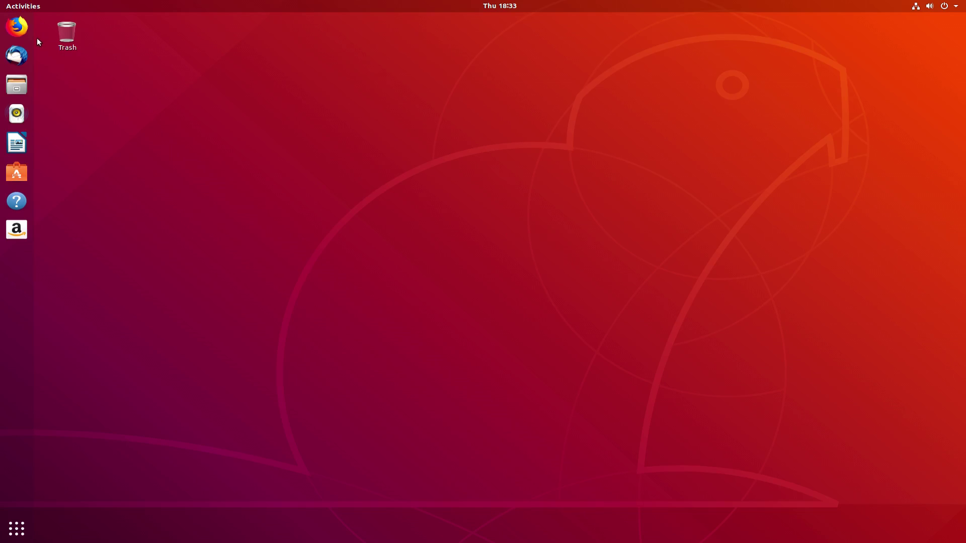
# - Launch Firefox to its Welcome page, then close the window along with both tabs
pyautogui.click(17, 26)
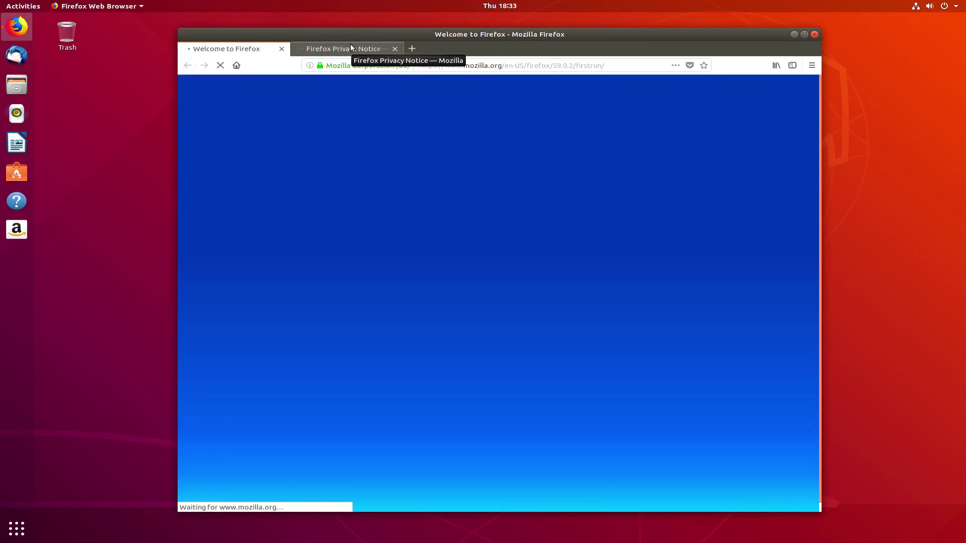
pyautogui.moveTo(349, 34)
pyautogui.mouseDown()
pyautogui.moveTo(452, 34)
pyautogui.moveTo(357, 32)
pyautogui.mouseUp()
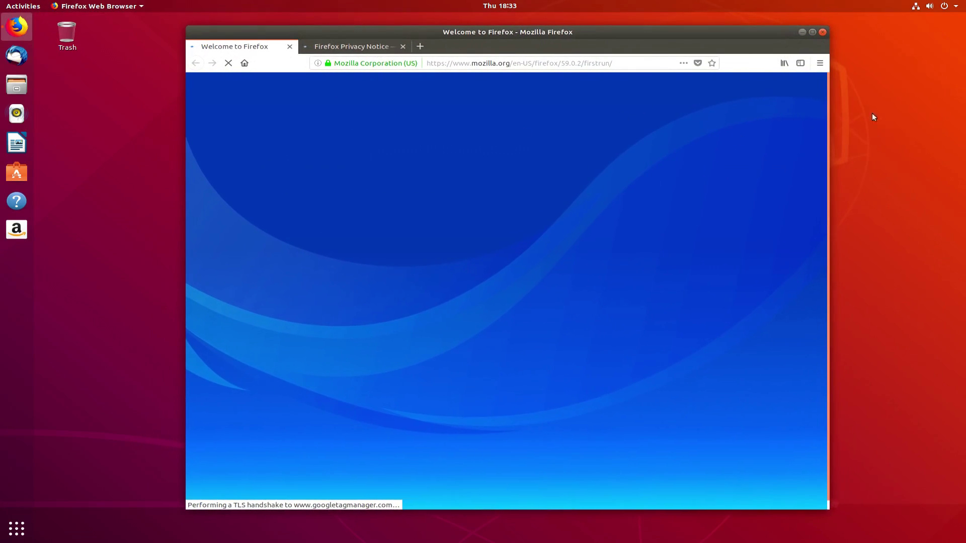
pyautogui.click(823, 32)
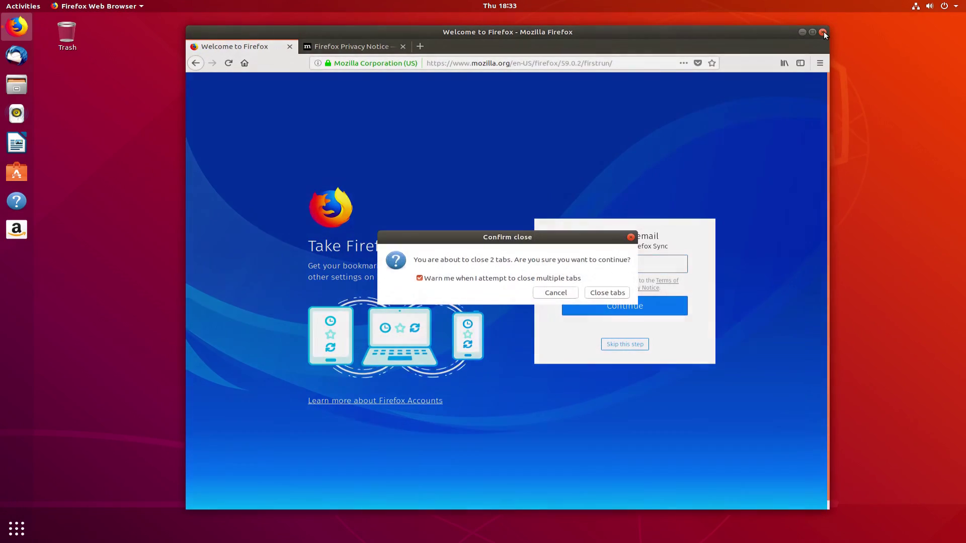
pyautogui.click(616, 294)
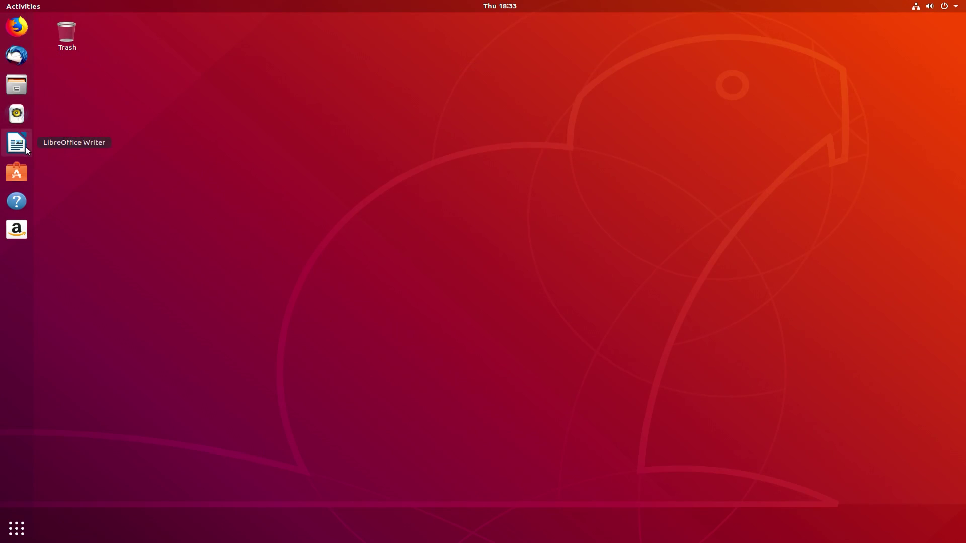
# - Open the Amazon launcher's page, close it, and remove Amazon from the dock favourites
pyautogui.rightClick(19, 234)
pyautogui.click(16, 229)
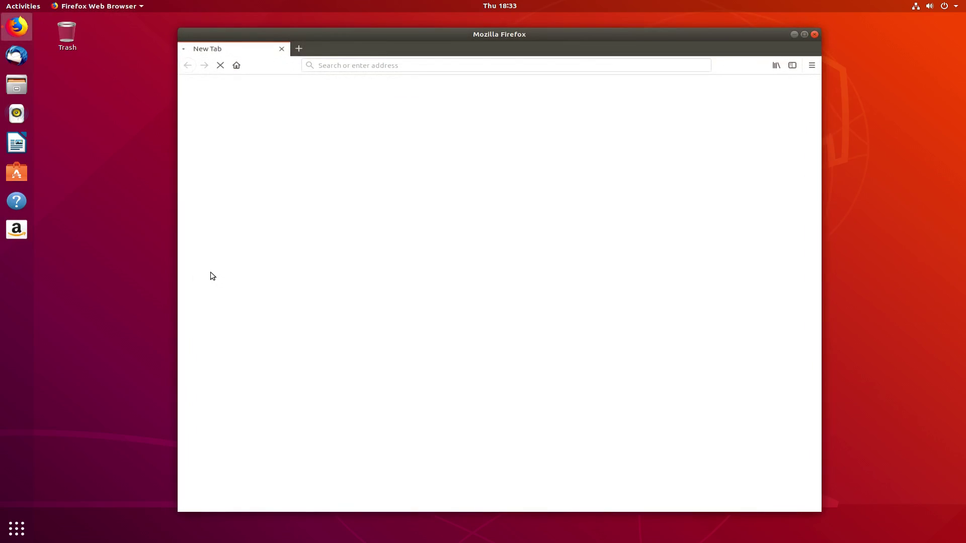
pyautogui.middleClick(261, 49)
pyautogui.rightClick(12, 235)
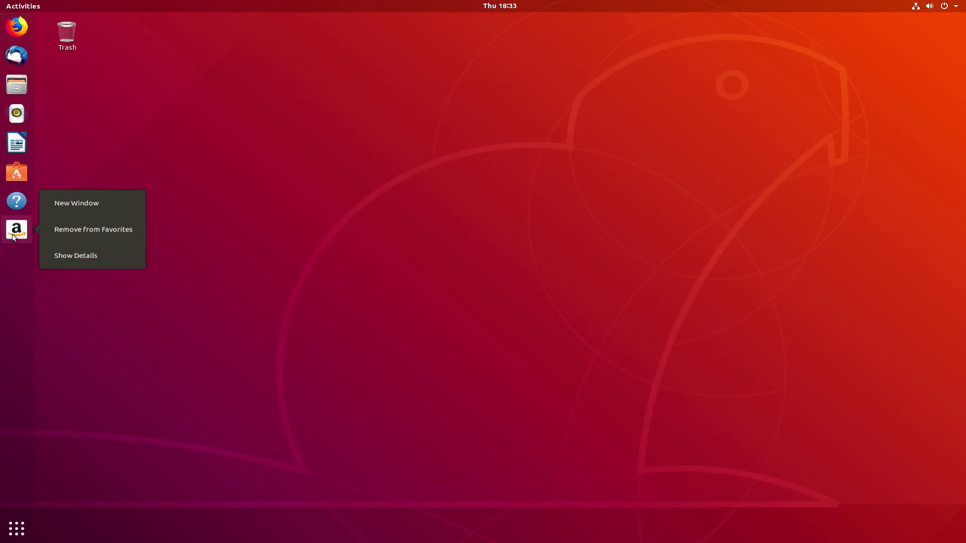
pyautogui.click(58, 229)
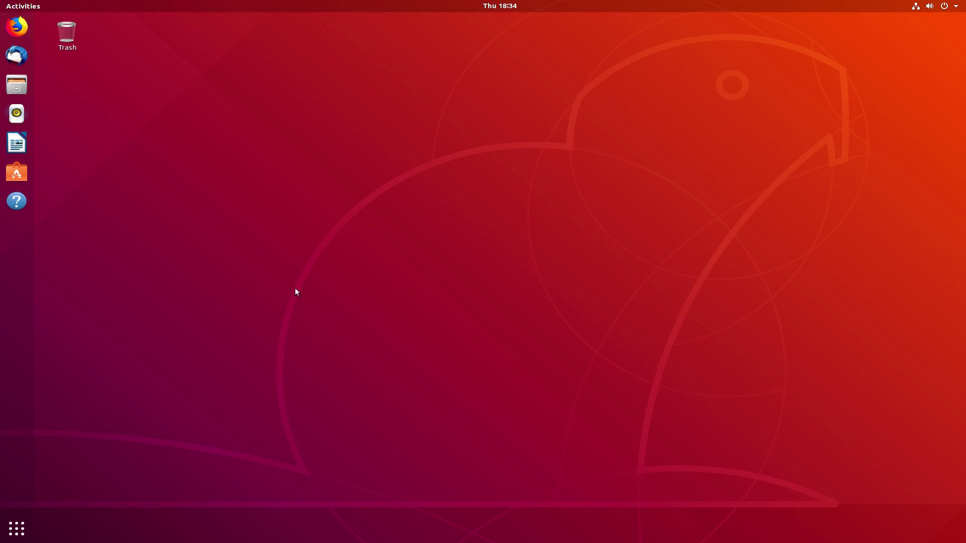
# - Search for 'terminal' in the Activities overview and launch it
pyautogui.click(10, 6)
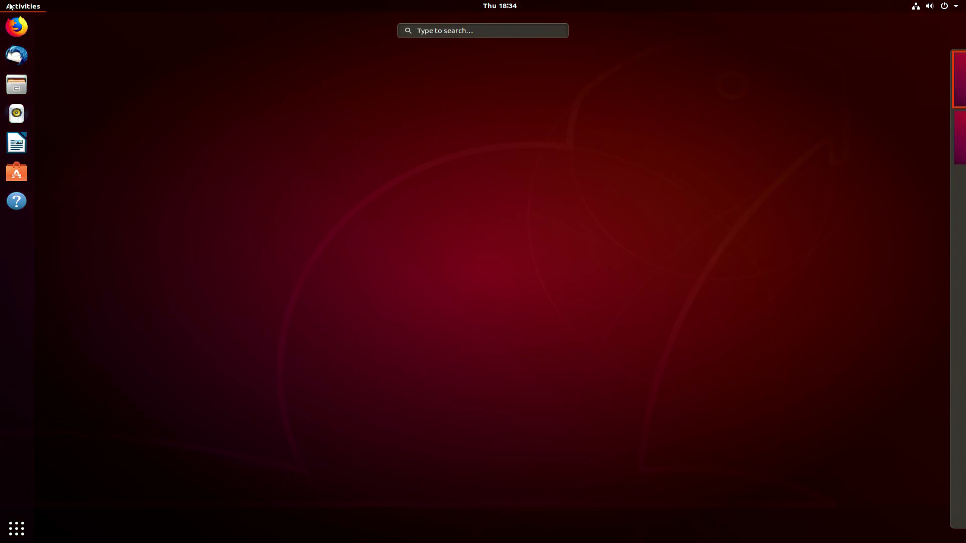
pyautogui.click(9, 6)
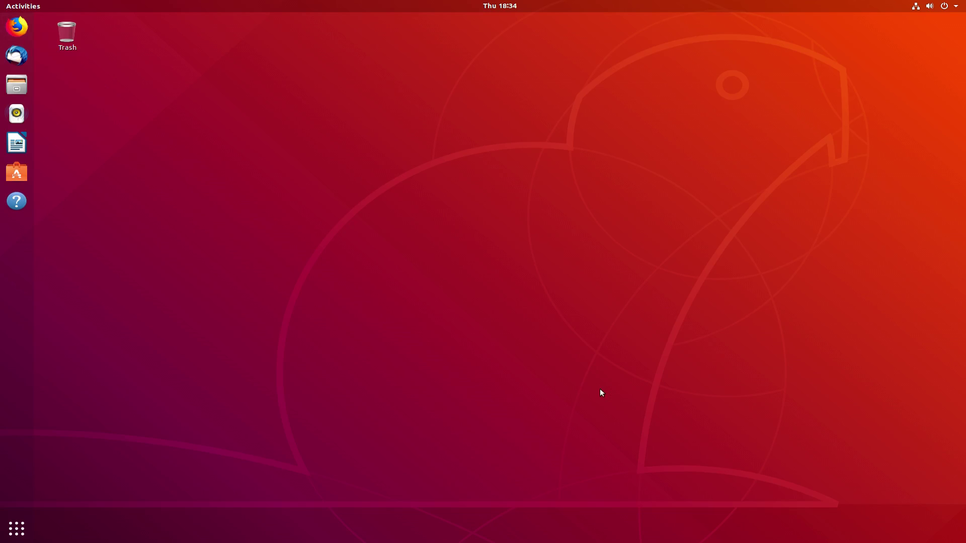
pyautogui.click(23, 7)
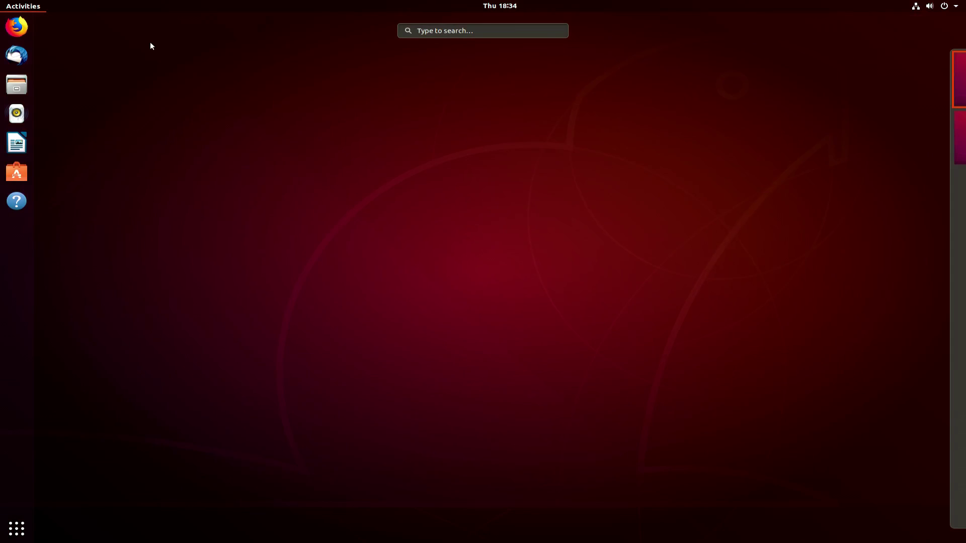
pyautogui.write('terminal')
pyautogui.press('Return')
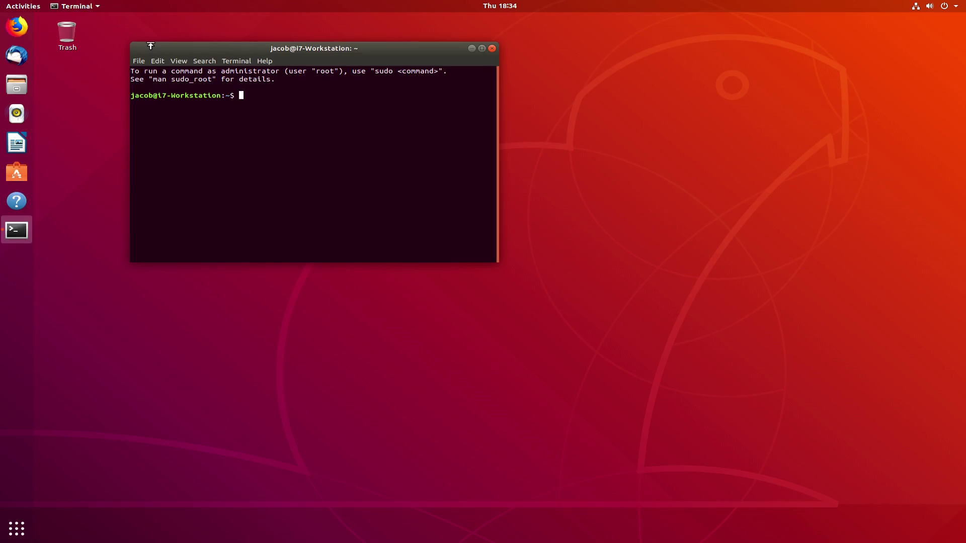
# - Run gsettings set org.gnome.shell enable-hot-corners true in the terminal
pyautogui.moveTo(131, 71); pyautogui.dragTo(322, 72)
pyautogui.click(310, 105)
pyautogui.write('gsettings set org.gnome.shell')
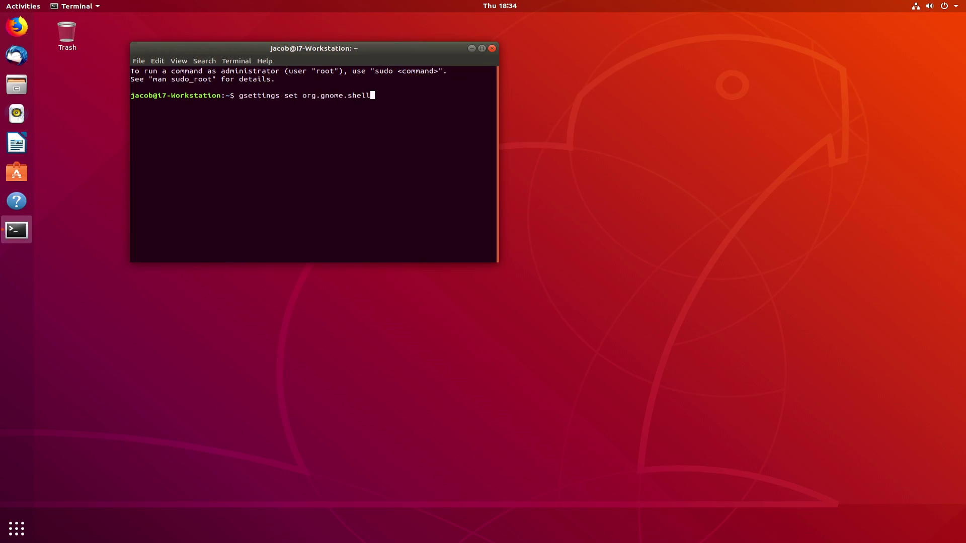
pyautogui.write(' enable-hot-corners true')
pyautogui.press('Return')
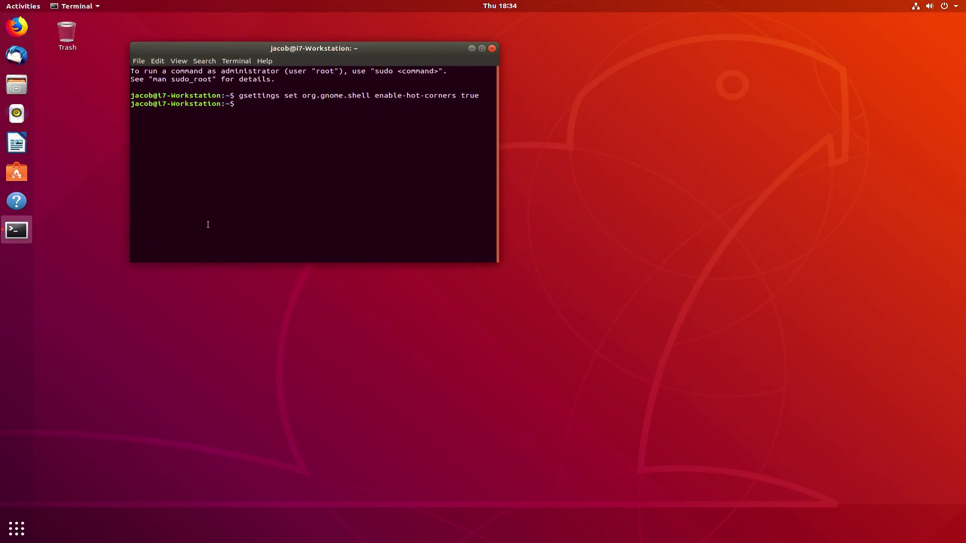
# - Test the top-left hot corner, reposition the terminal, and launch Thunderbird Mail
pyautogui.moveTo(2, 1)
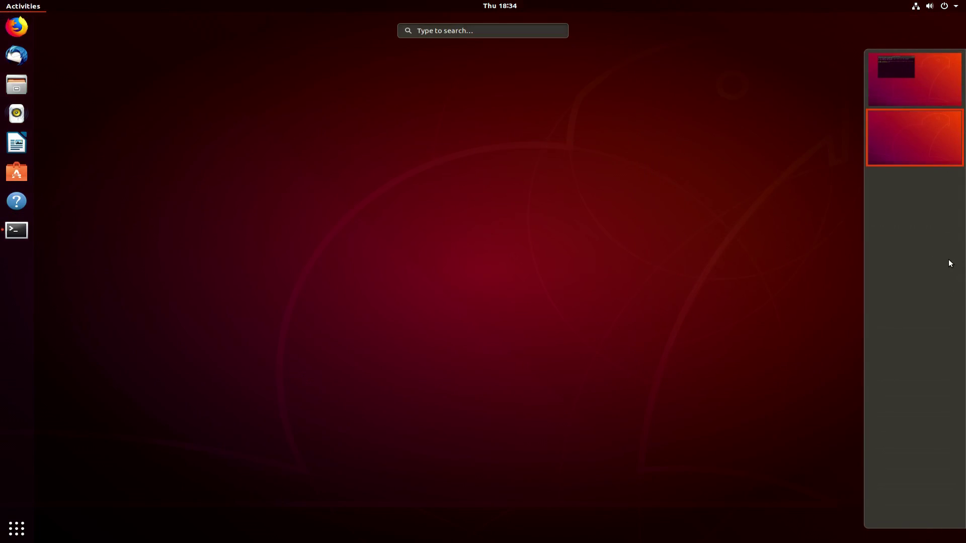
pyautogui.scroll(1, 950, 263)
pyautogui.click(559, 270)
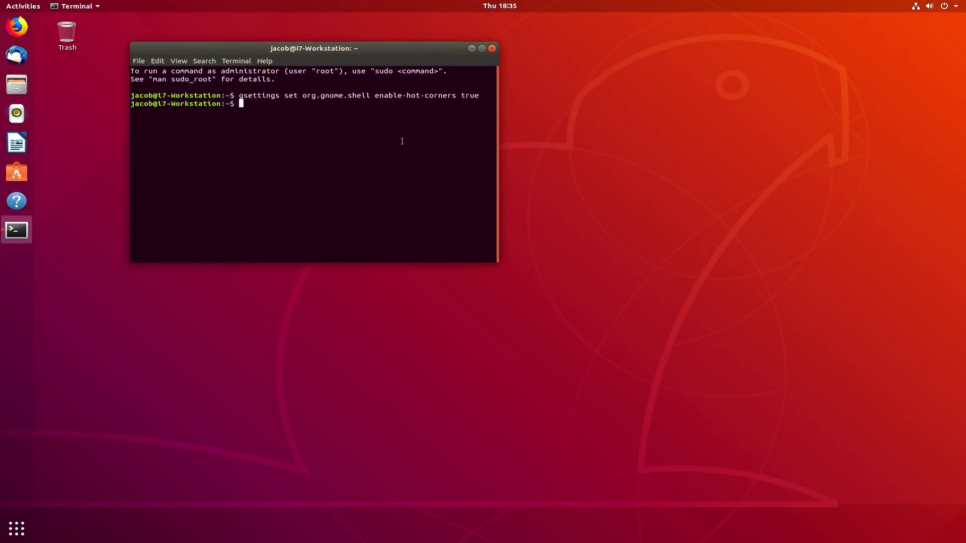
pyautogui.moveTo(346, 48); pyautogui.dragTo(352, 187)
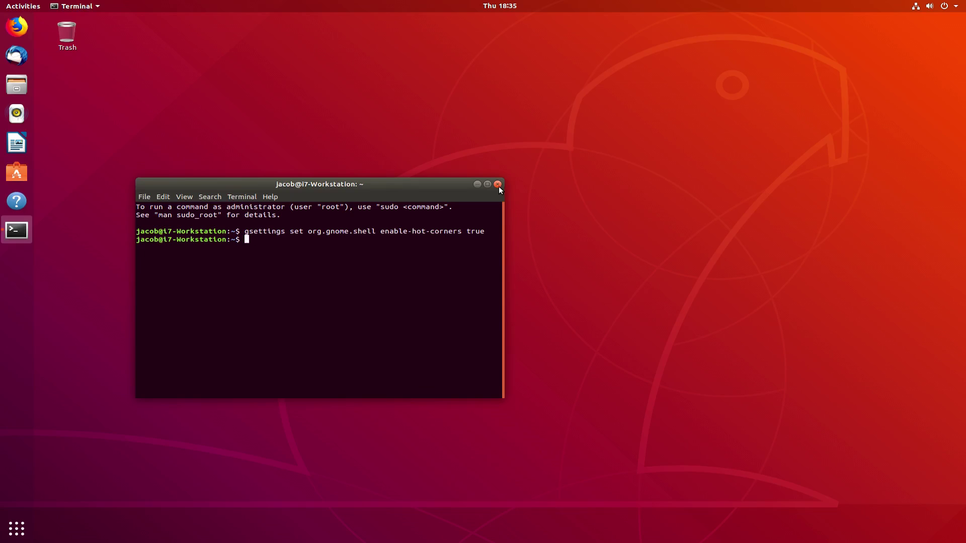
pyautogui.click(17, 55)
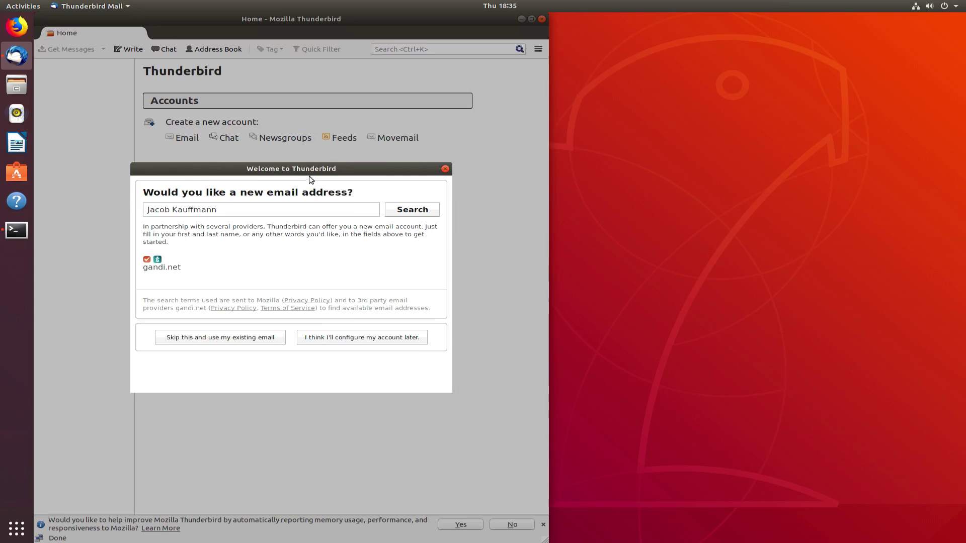
# - Move Thunderbird aside and try searching the overview for 'twea'
pyautogui.moveTo(310, 180); pyautogui.dragTo(571, 180)
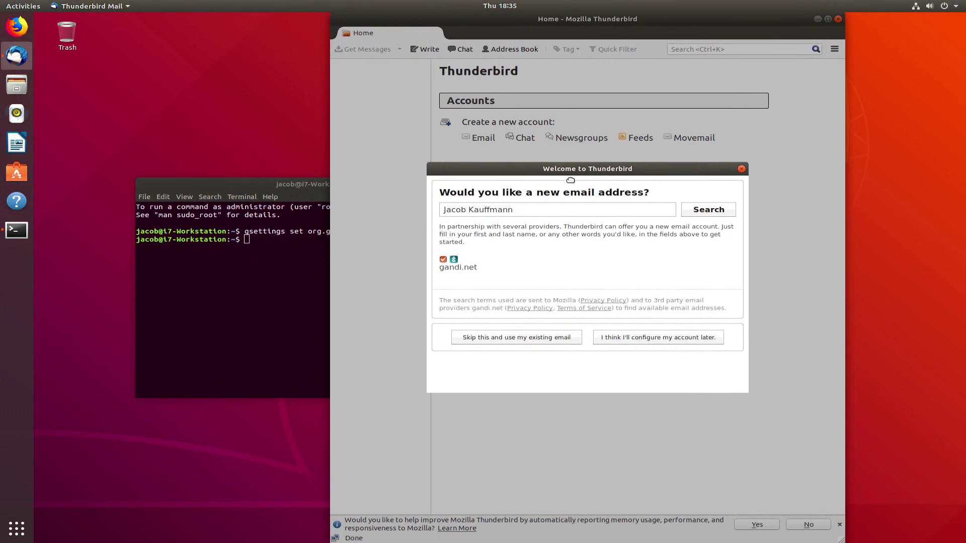
pyautogui.press('super')
pyautogui.write('tweak')
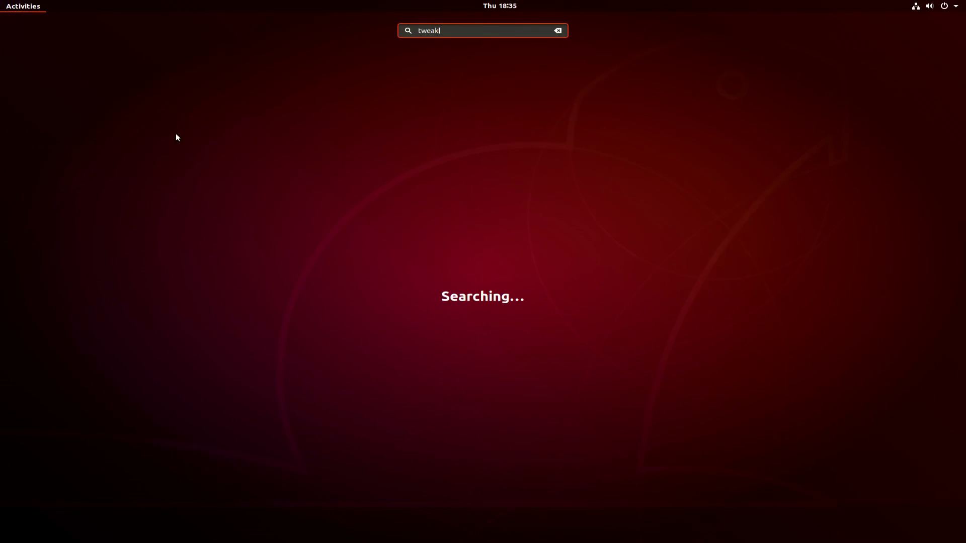
pyautogui.press('BackSpace')
pyautogui.press('BackSpace')
pyautogui.press('BackSpace')
pyautogui.press('BackSpace')
pyautogui.press('BackSpace')
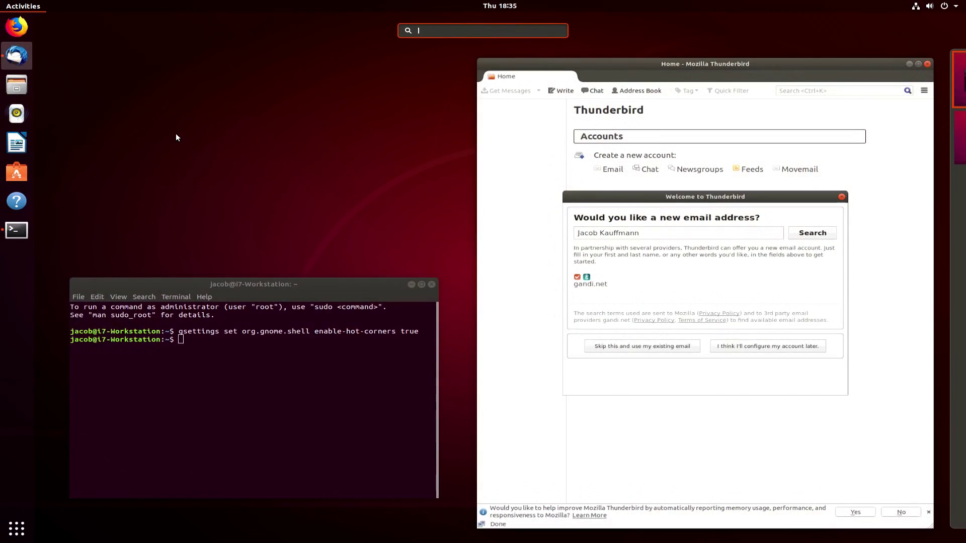
# - Browse the full application grid and Utilities folder, then open Ubuntu Software
pyautogui.press('super+a')
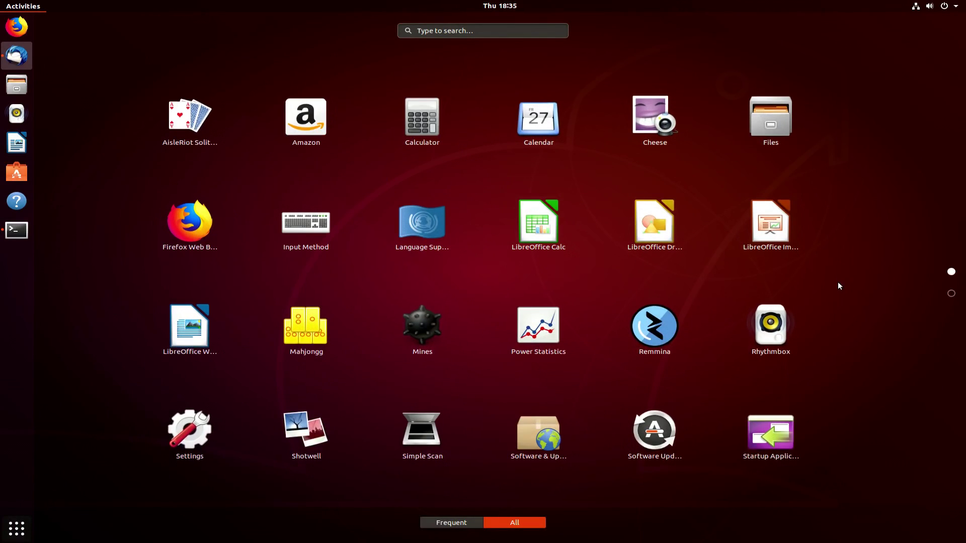
pyautogui.scroll(-1, 838, 283)
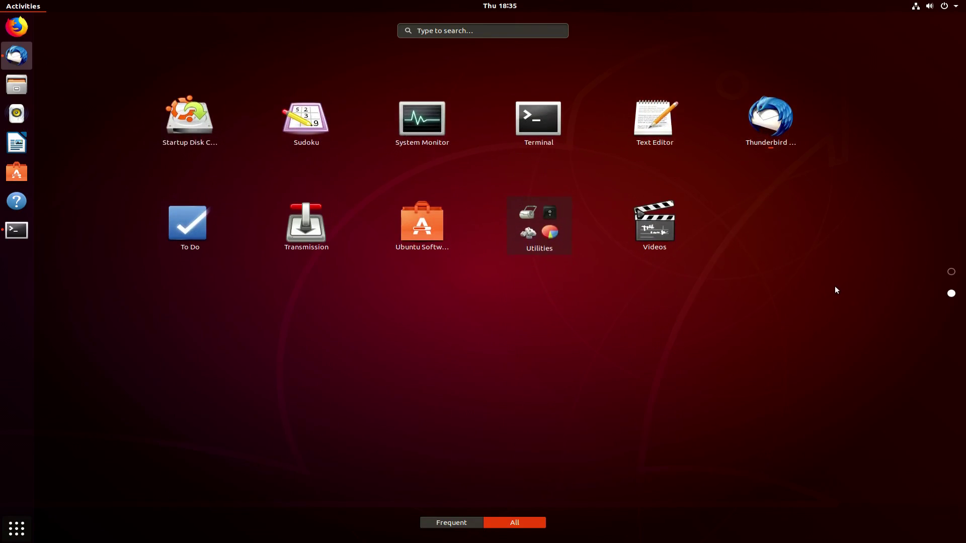
pyautogui.click(534, 225)
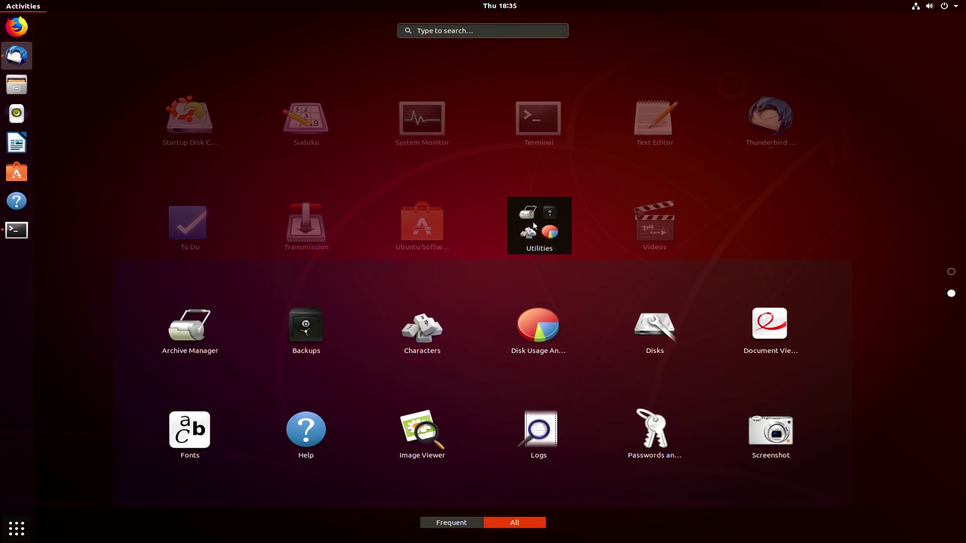
pyautogui.click(534, 225)
pyautogui.scroll(1, 553, 234)
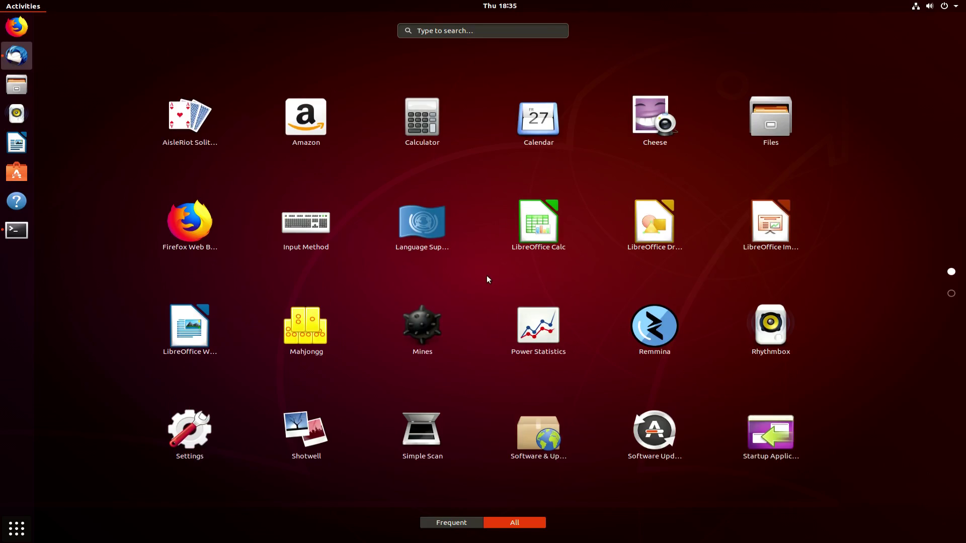
pyautogui.click(17, 172)
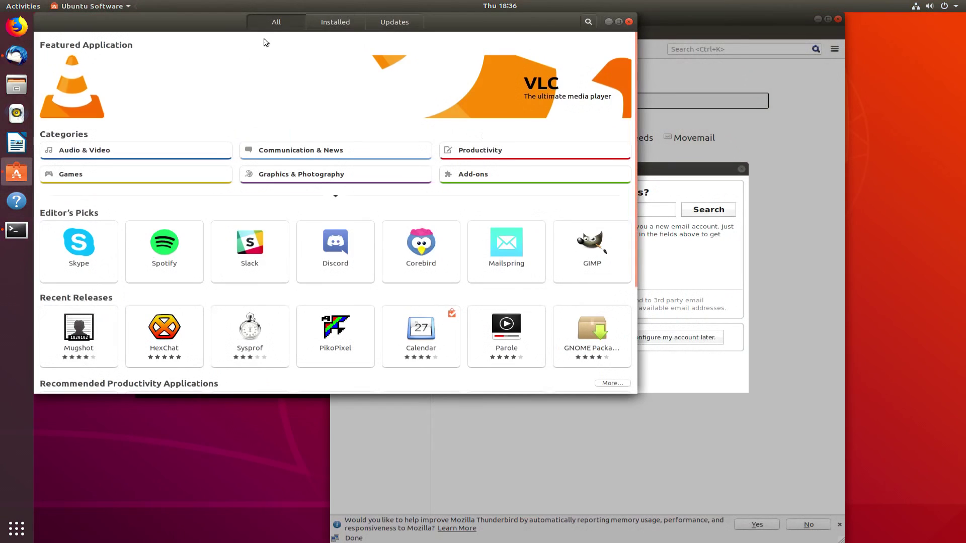
# - Search the Ubuntu Software catalogue for 'tweak' and open the GNOME Tweaks page
pyautogui.moveTo(452, 22); pyautogui.dragTo(481, 120)
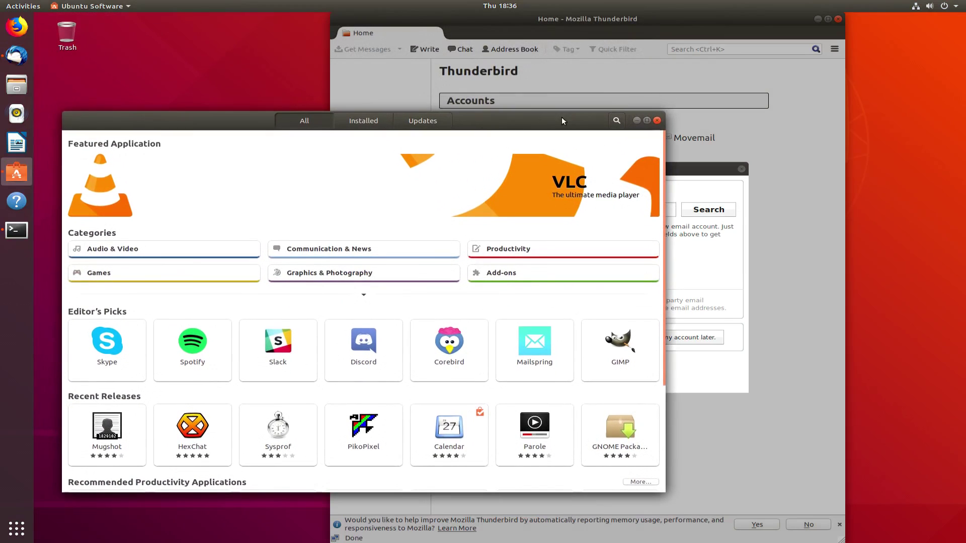
pyautogui.click(619, 123)
pyautogui.write('t')
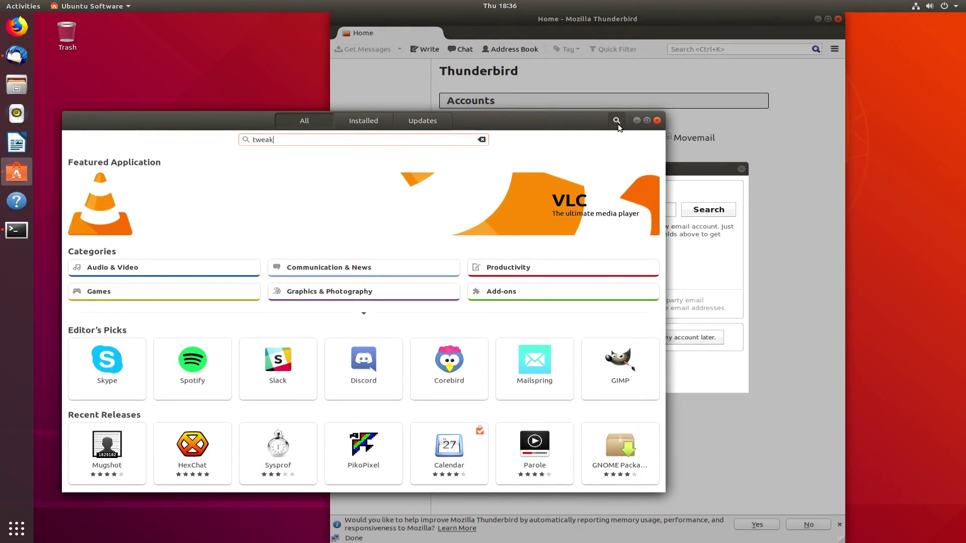
pyautogui.write('weak')
pyautogui.click(312, 253)
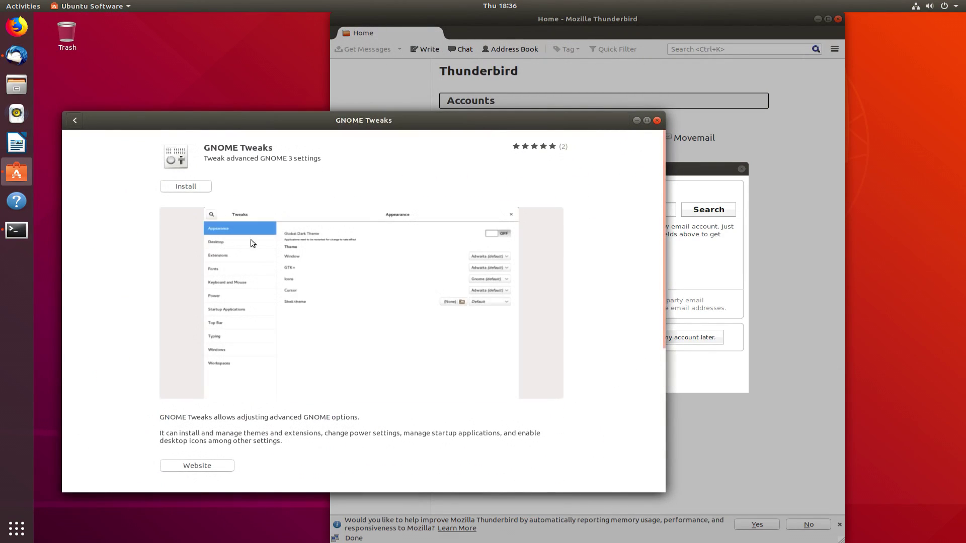
# - Install GNOME Tweaks, authorizing it with the account password
pyautogui.click(203, 188)
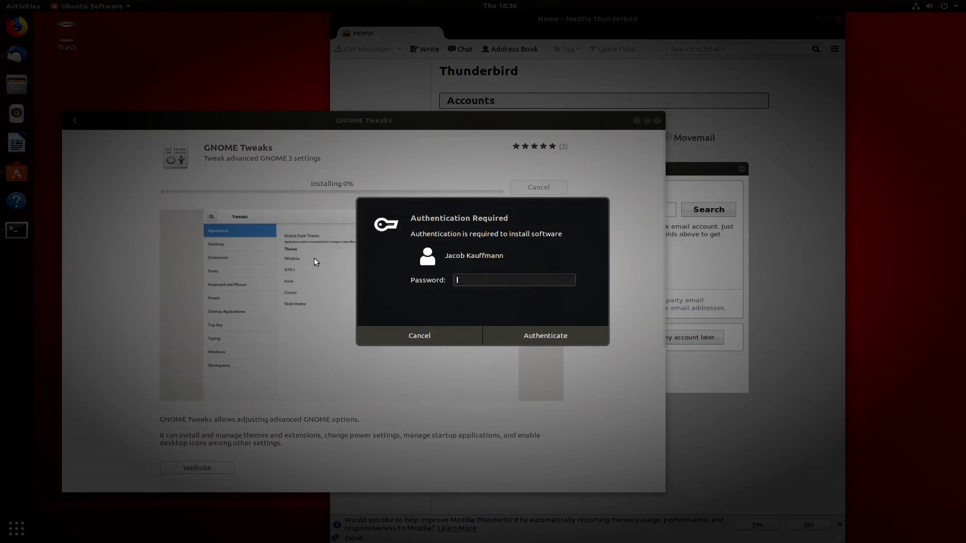
pyautogui.write('**********')
pyautogui.press('Return')
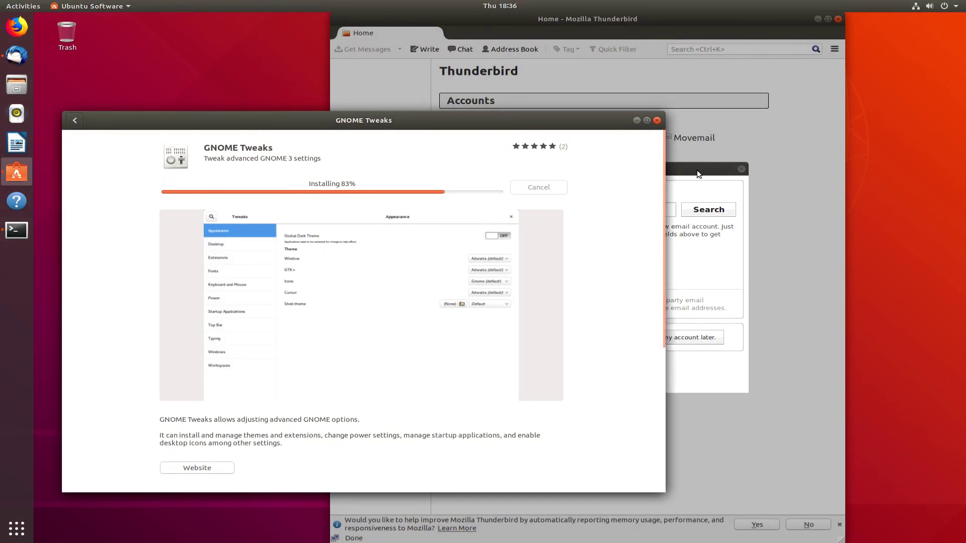
pyautogui.moveTo(697, 174); pyautogui.dragTo(657, 169)
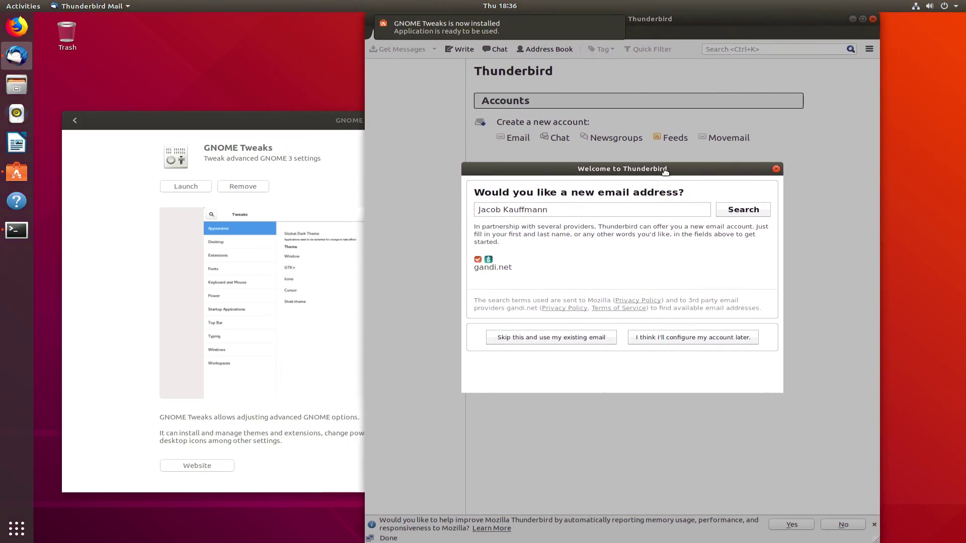
pyautogui.moveTo(1, 1)
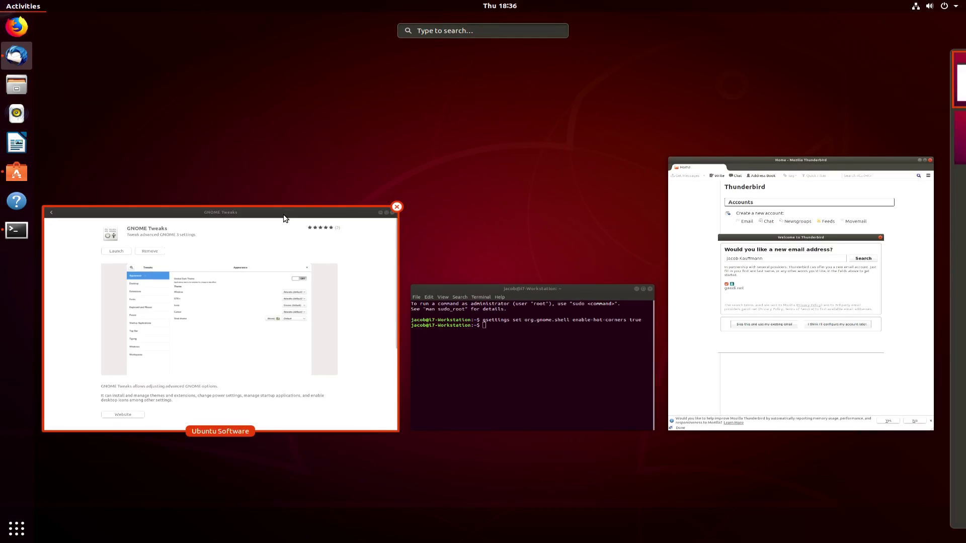
# - Launch GNOME Tweaks via 'gnome tweak', keep Ambiance, and switch Attach Modal Dialogs off
pyautogui.write('gnome tweak')
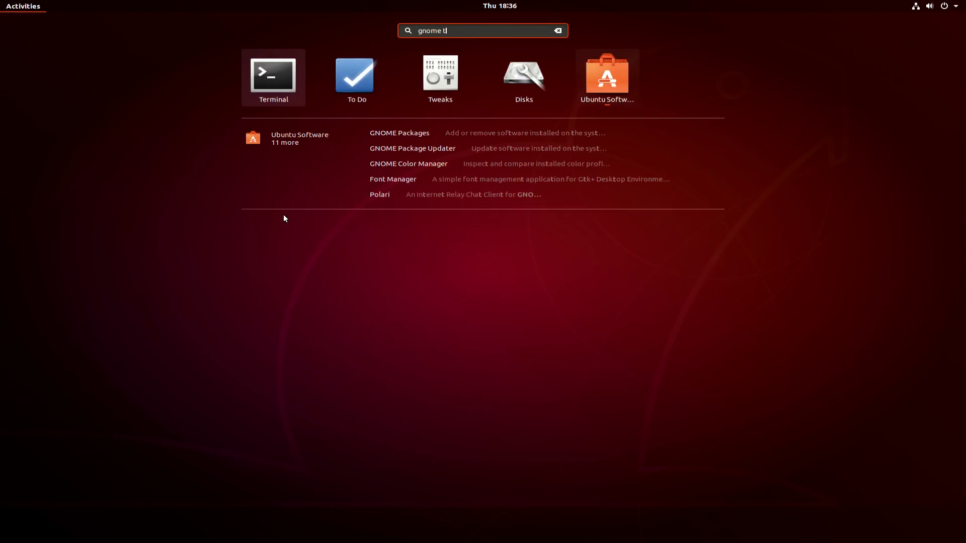
pyautogui.press('Return')
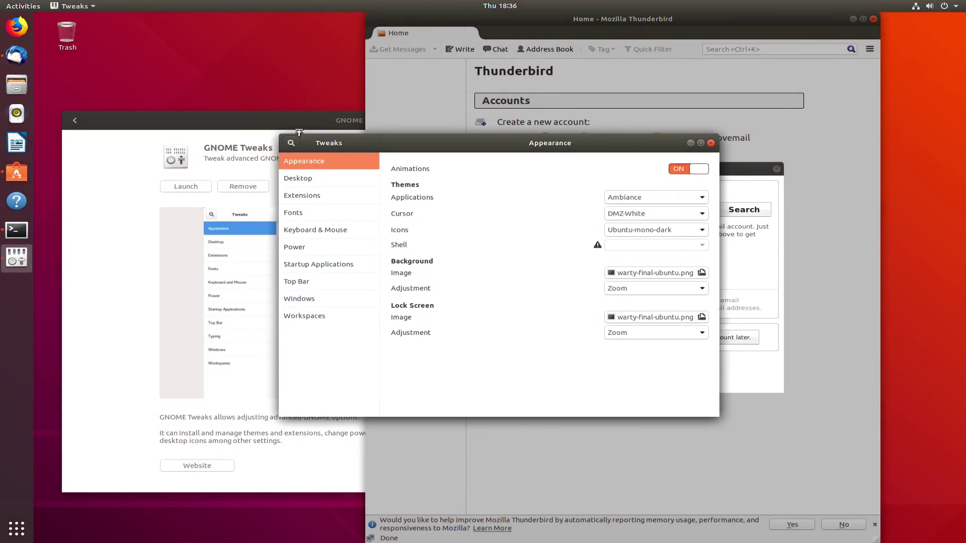
pyautogui.moveTo(383, 136); pyautogui.dragTo(199, 186)
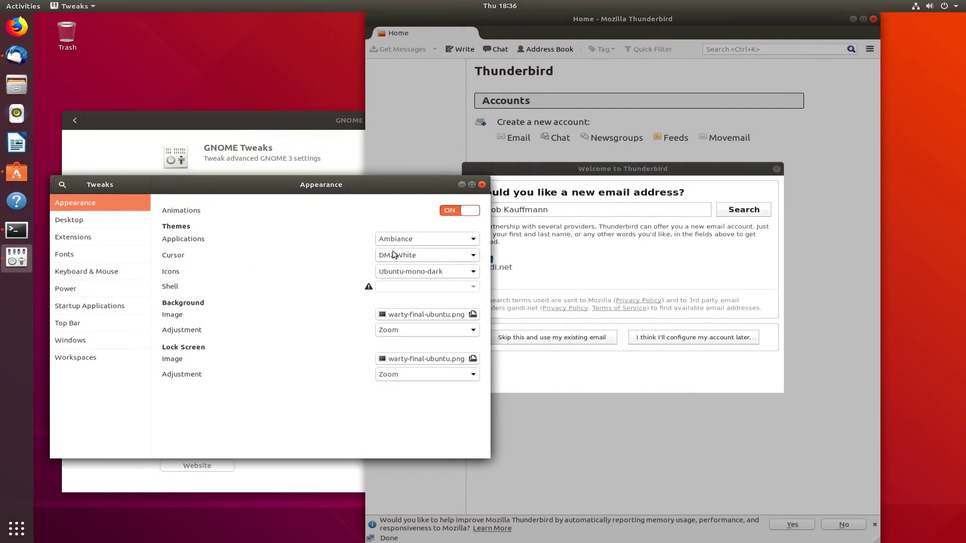
pyautogui.click(422, 240)
pyautogui.click(423, 240)
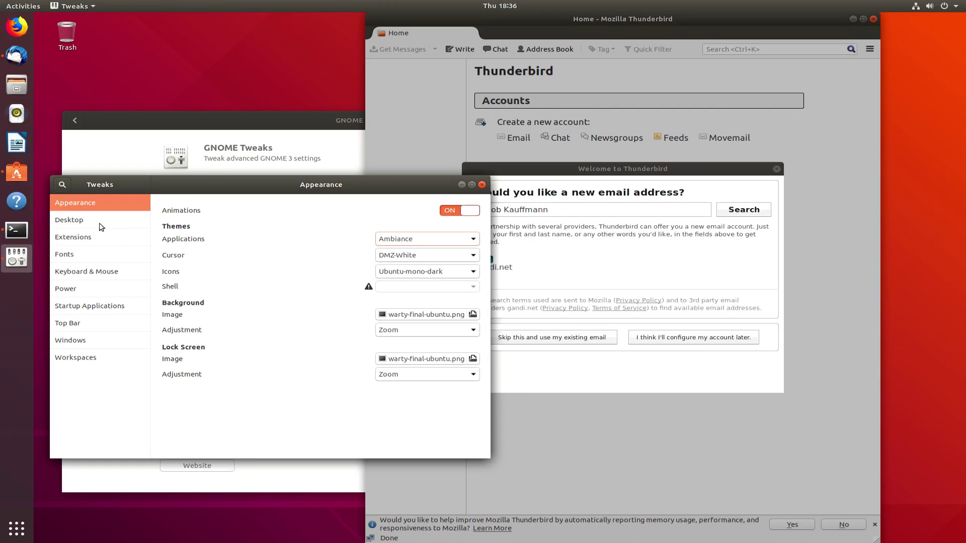
pyautogui.click(56, 225)
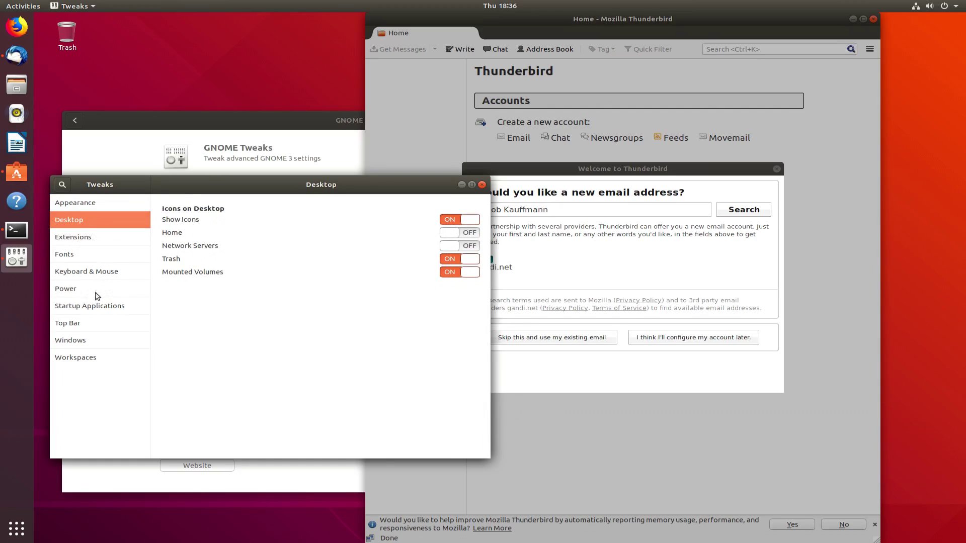
pyautogui.click(106, 346)
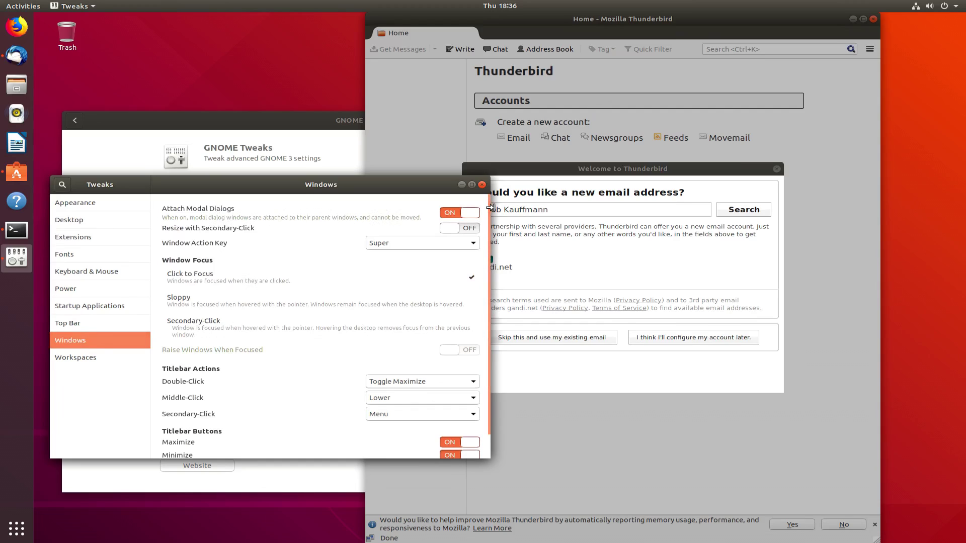
pyautogui.click(468, 213)
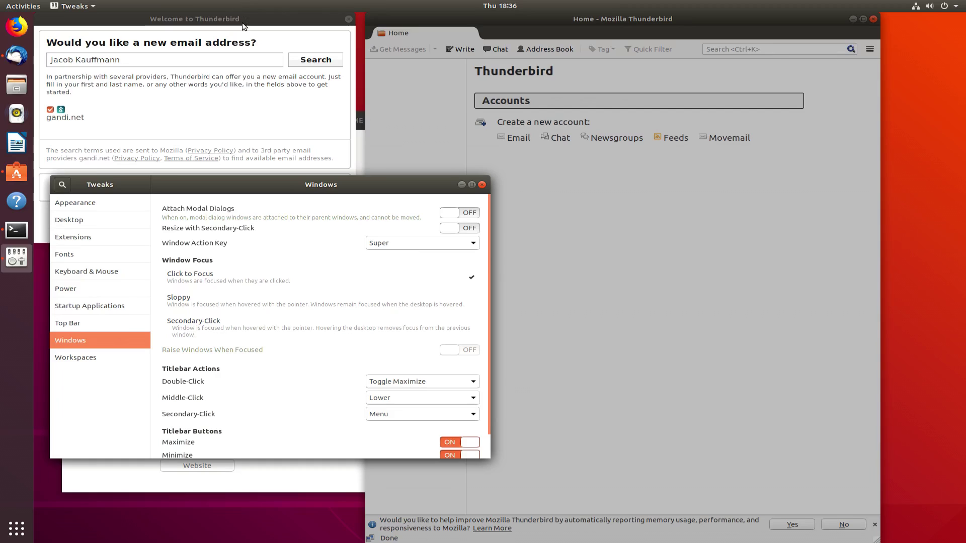
# - Dismiss the Thunderbird welcome dialog and close Thunderbird
pyautogui.moveTo(262, 20); pyautogui.dragTo(266, 274)
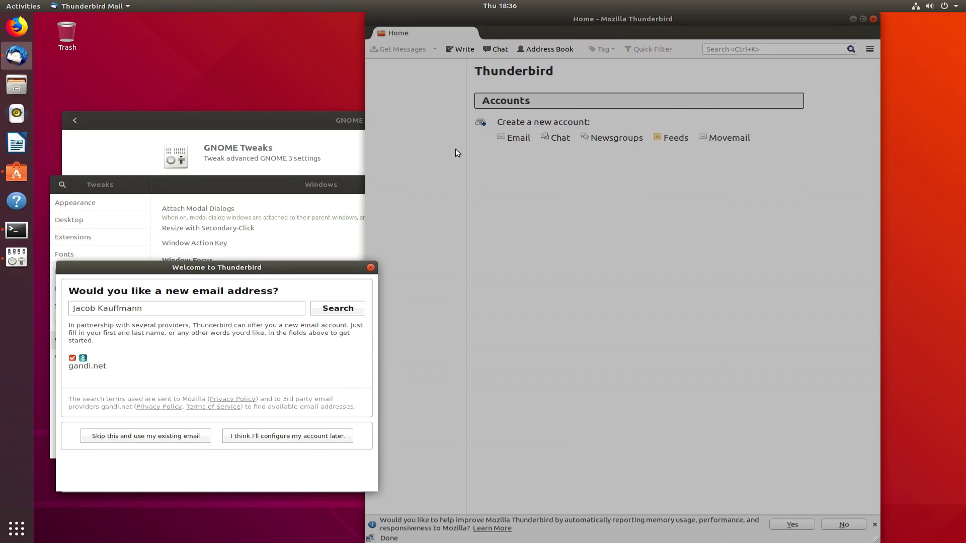
pyautogui.moveTo(185, 272); pyautogui.dragTo(559, 170)
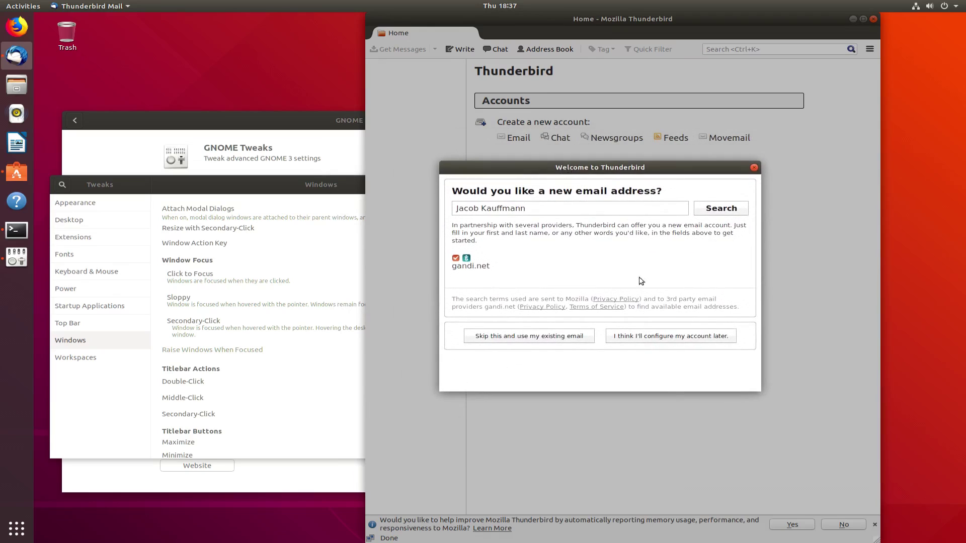
pyautogui.click(754, 167)
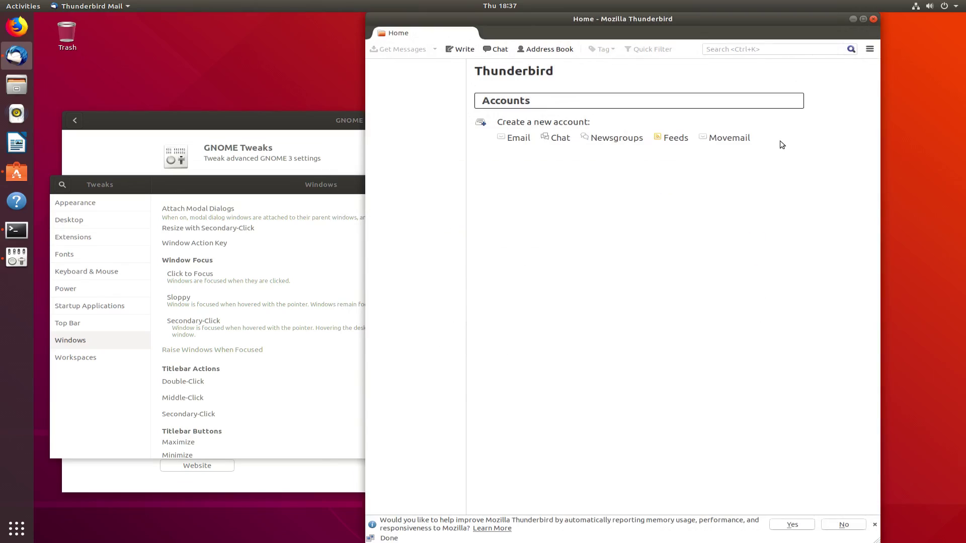
pyautogui.click(873, 19)
# - Toggle the titlebar minimize button off and back on, then close GNOME Tweaks
pyautogui.moveTo(359, 189); pyautogui.dragTo(533, 160)
pyautogui.scroll(-1, 458, 347)
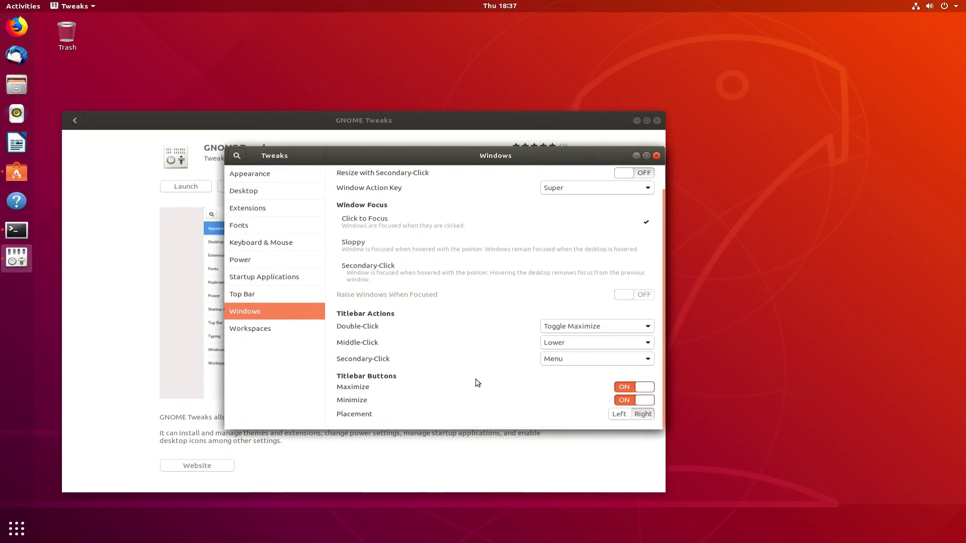
pyautogui.click(631, 400)
pyautogui.click(632, 400)
pyautogui.scroll(1, 505, 351)
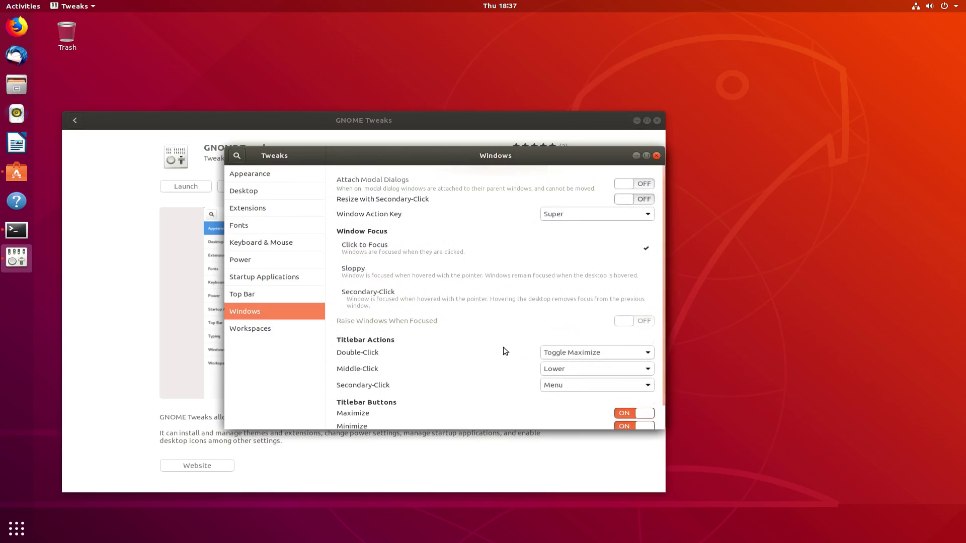
pyautogui.click(656, 155)
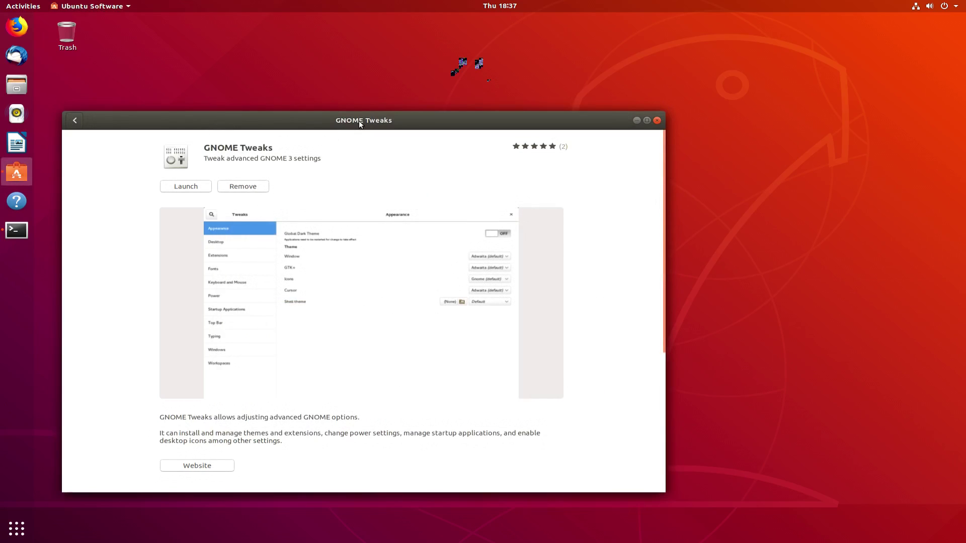
pyautogui.moveTo(359, 124); pyautogui.dragTo(502, 130)
# - Close Ubuntu Software, open Settings, and launch Software & Updates by searching 'driver'
pyautogui.click(800, 124)
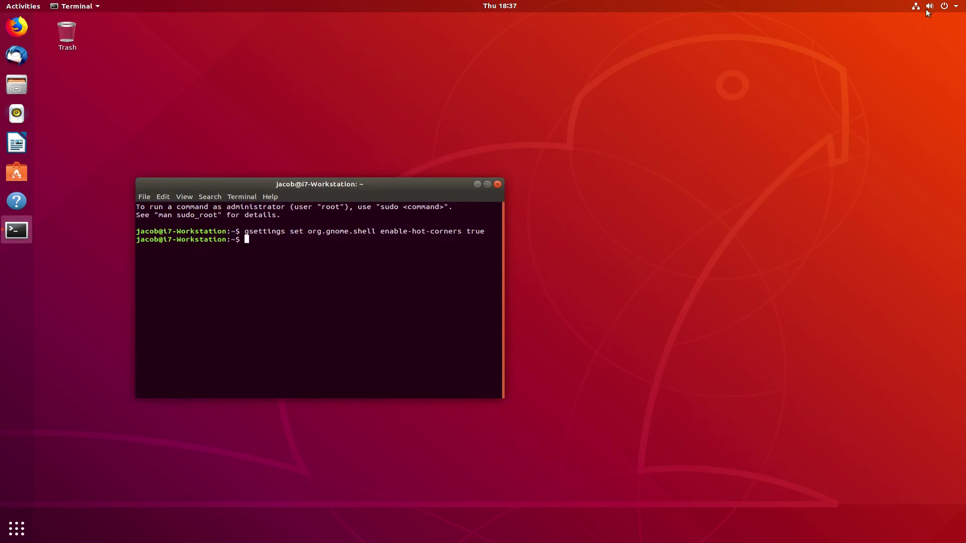
pyautogui.click(927, 9)
pyautogui.click(835, 106)
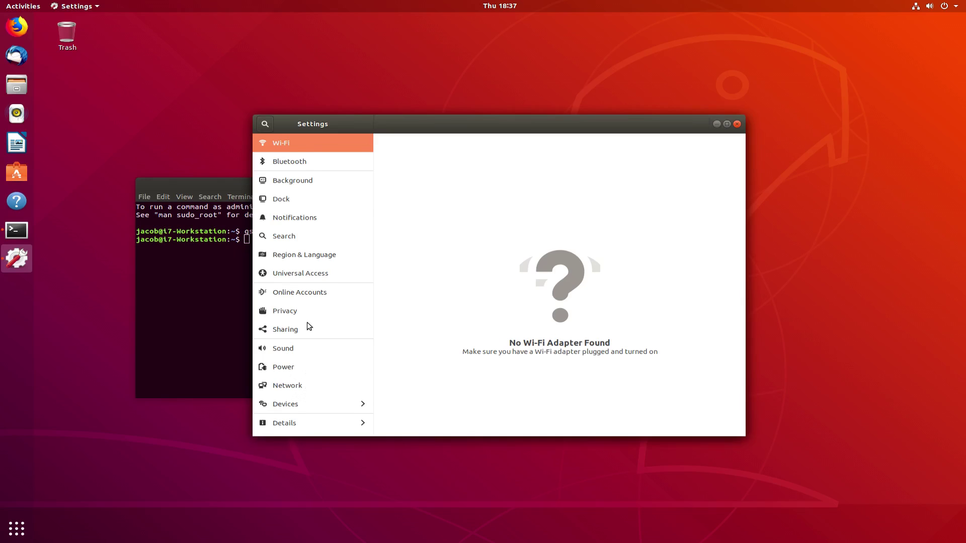
pyautogui.press('super')
pyautogui.write('driver')
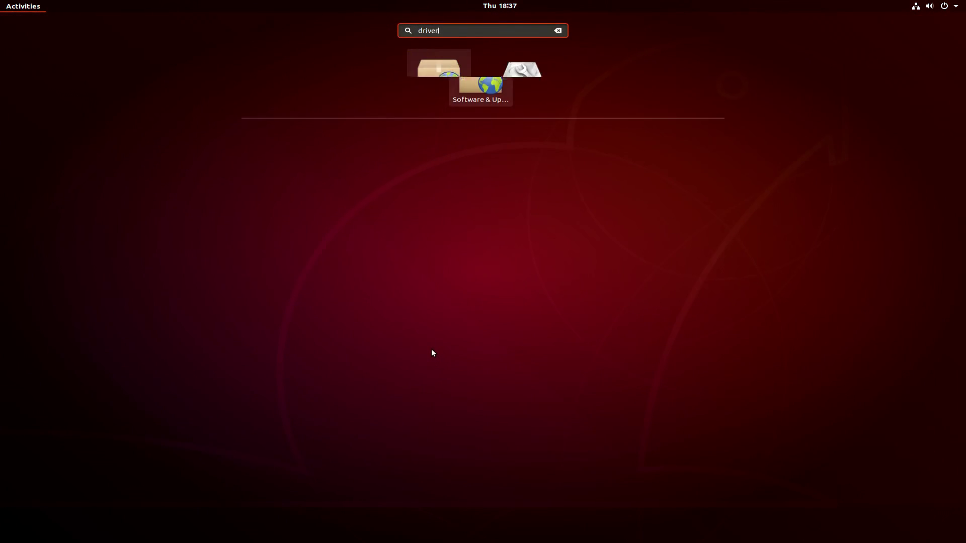
pyautogui.press('Return')
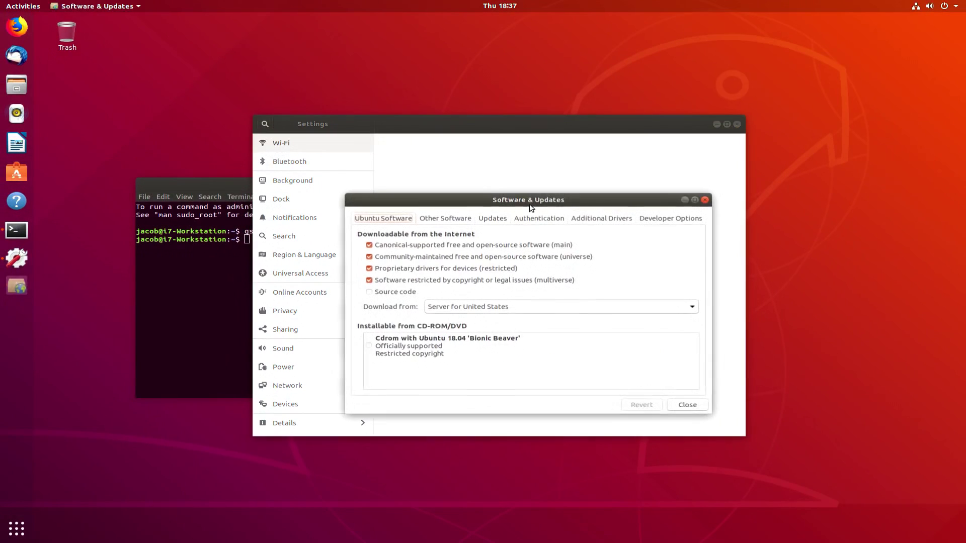
# - Close Settings and Terminal, then view the Other Software and Additional Drivers tabs
pyautogui.moveTo(538, 201); pyautogui.dragTo(381, 280)
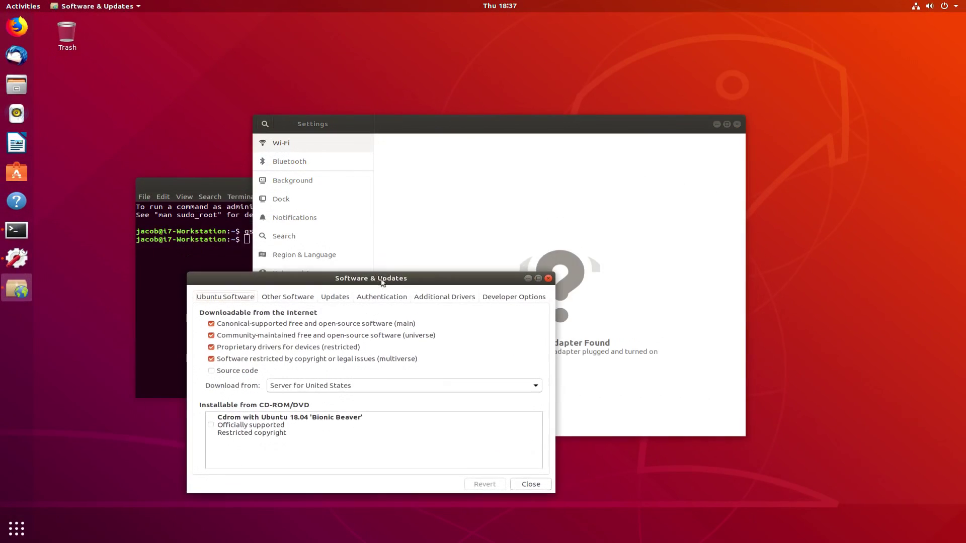
pyautogui.click(659, 160)
pyautogui.click(738, 125)
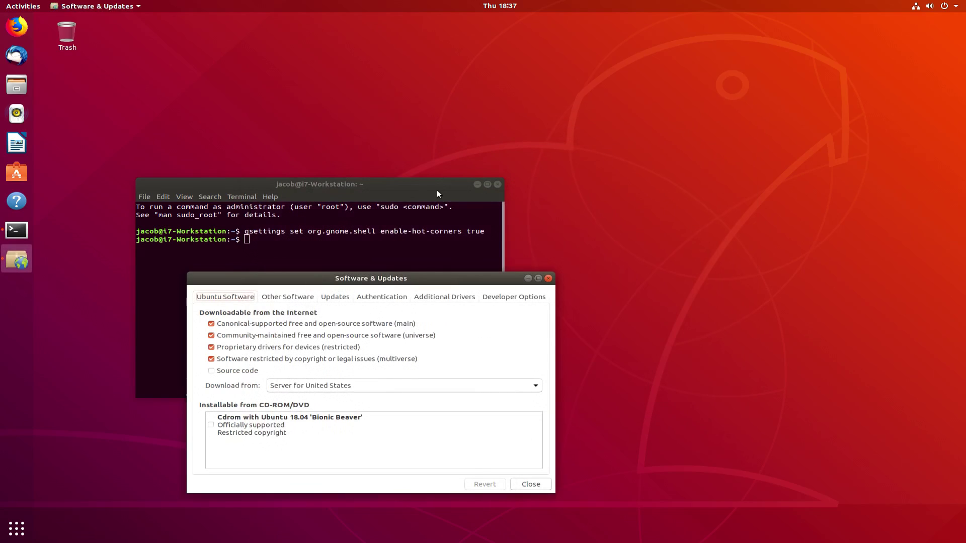
pyautogui.click(495, 185)
pyautogui.moveTo(452, 282); pyautogui.dragTo(512, 156)
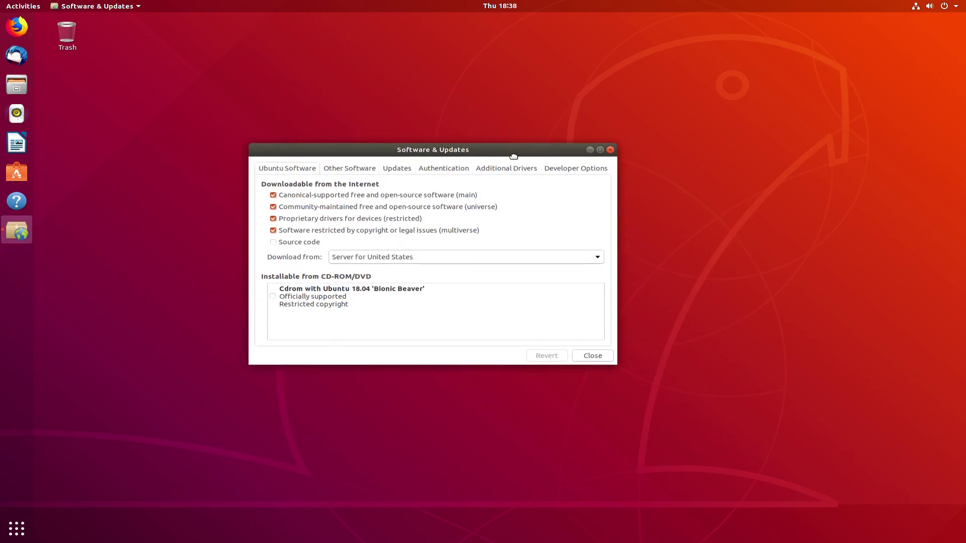
pyautogui.click(322, 174)
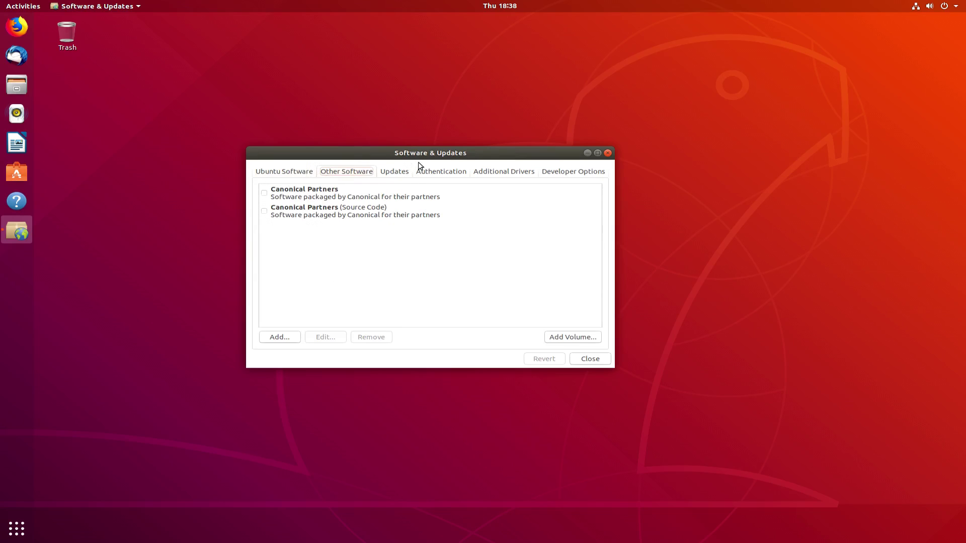
pyautogui.click(525, 174)
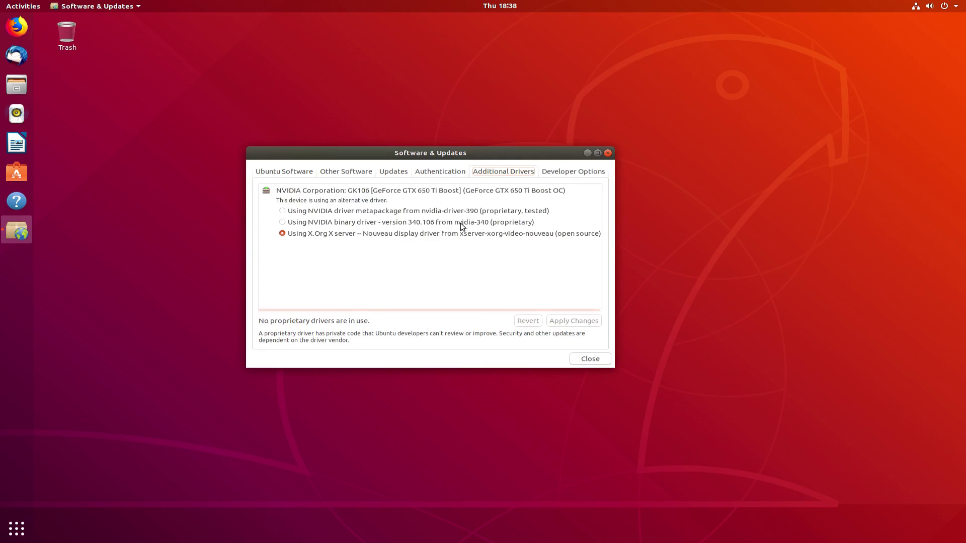
# - Select the proprietary nvidia-driver-390 metapackage and apply the change, authenticating with the password
pyautogui.click(366, 213)
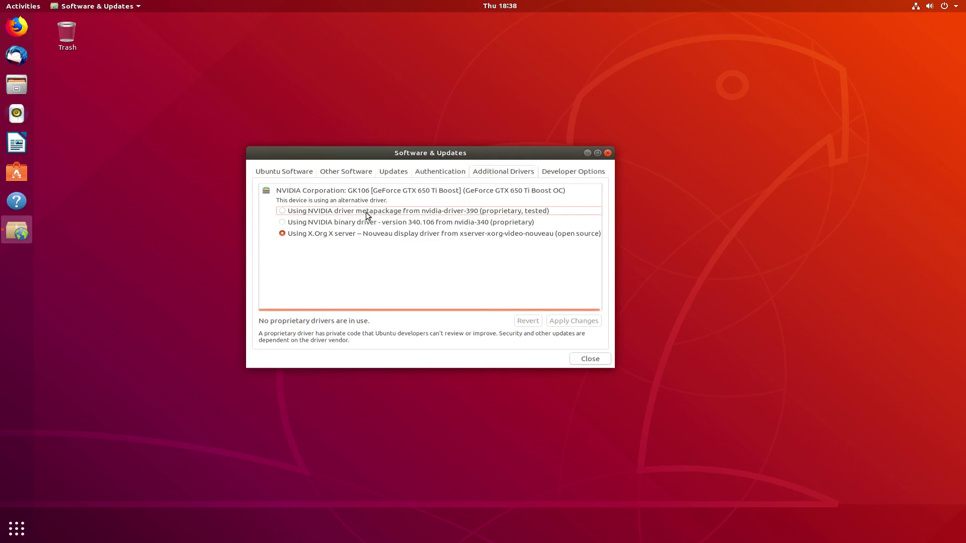
pyautogui.click(283, 211)
pyautogui.click(591, 322)
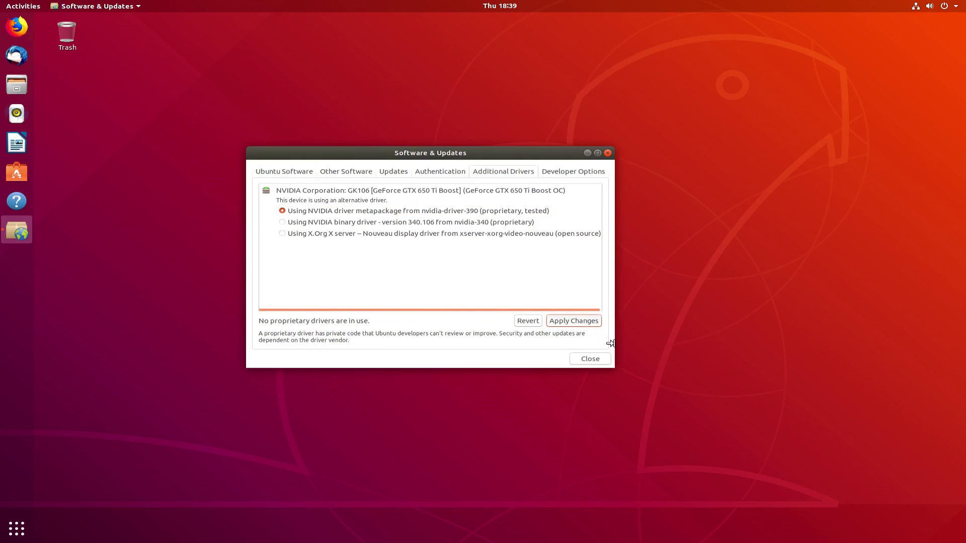
pyautogui.write('********')
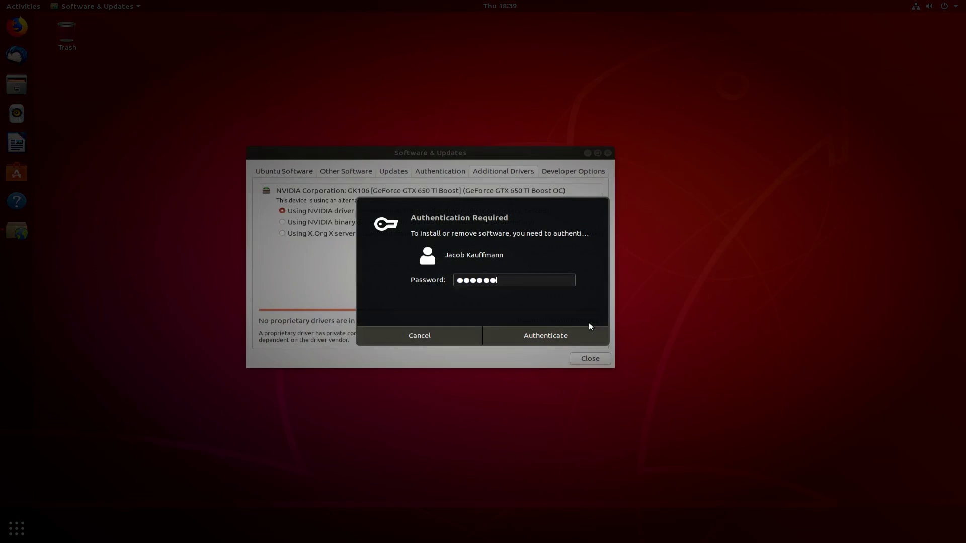
pyautogui.press('Return')
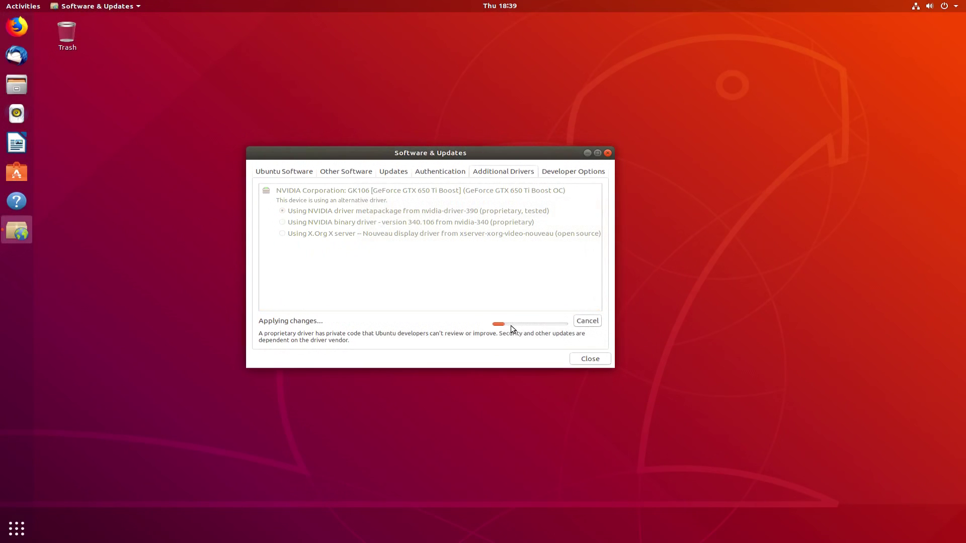